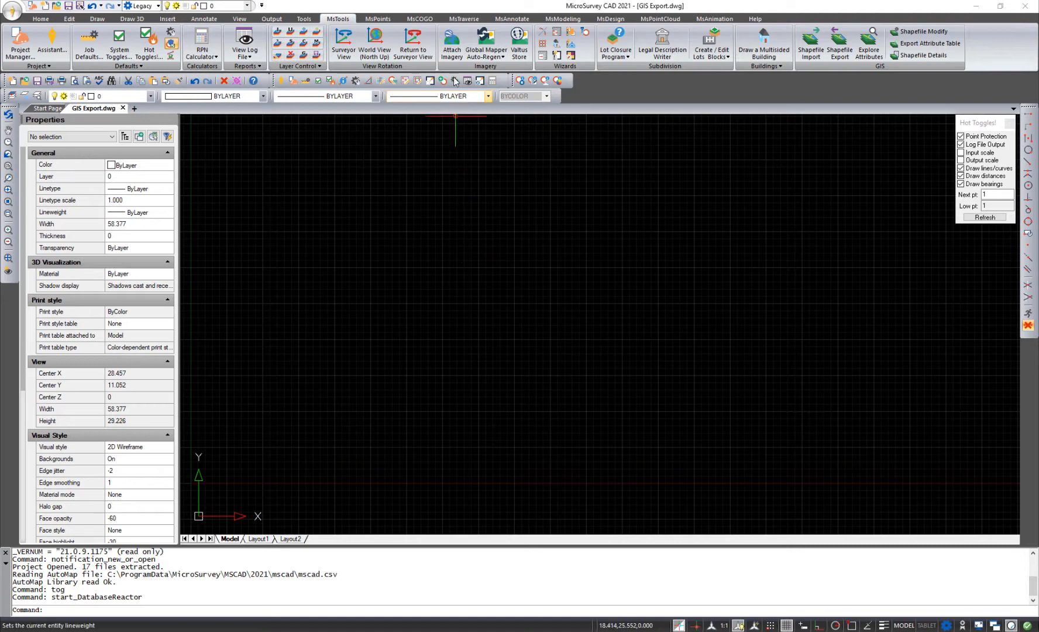
# - Import the Leica Heerbrugg job with the Leica DBX importer, leaving scans unprocessed
pyautogui.click(464, 19)
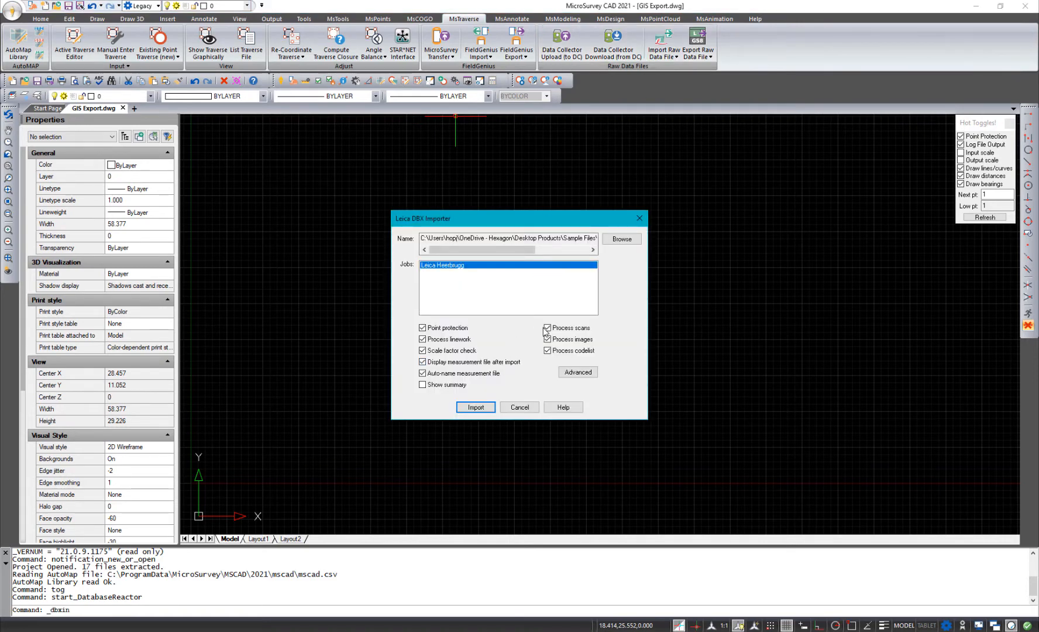
pyautogui.click(547, 329)
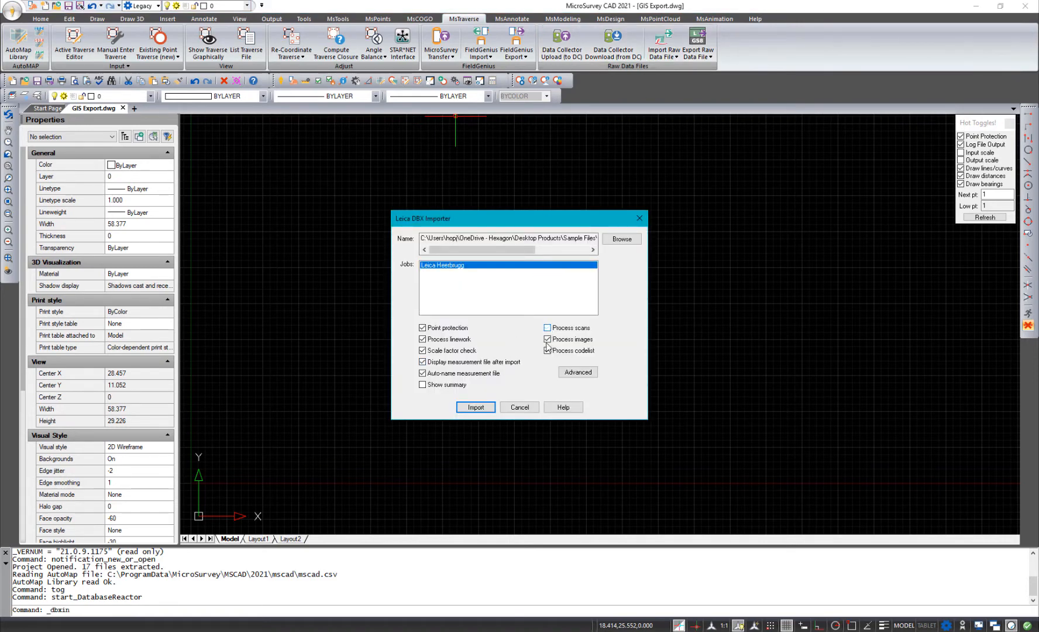
pyautogui.click(476, 407)
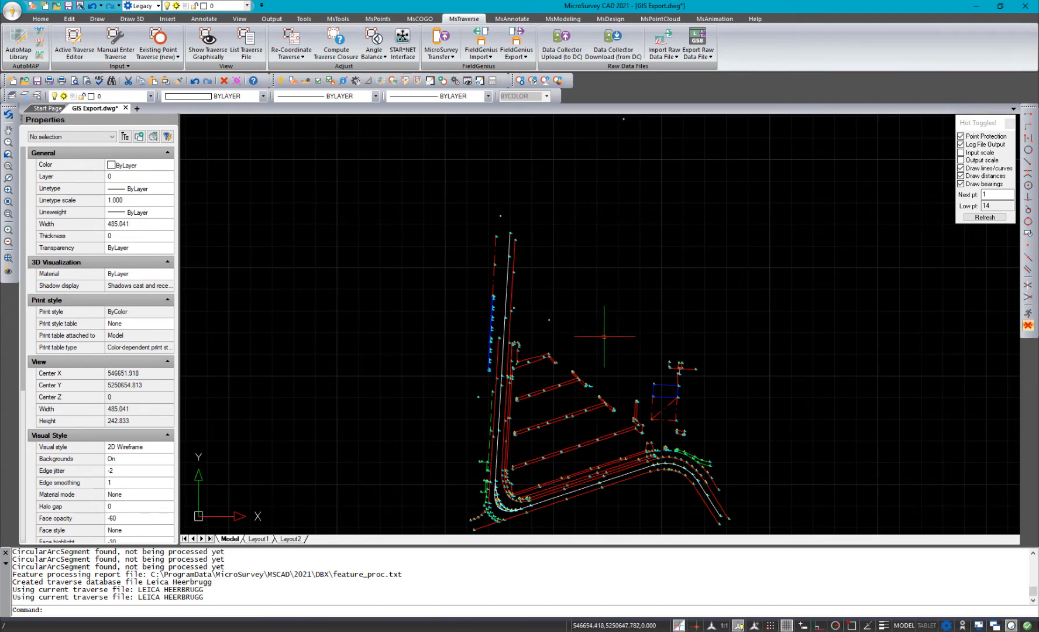
# - Examine the imported linework and point labels around the kerb lines, tree points and curved road corner
pyautogui.scroll(4, 550, 364)
pyautogui.scroll(3, 550, 363)
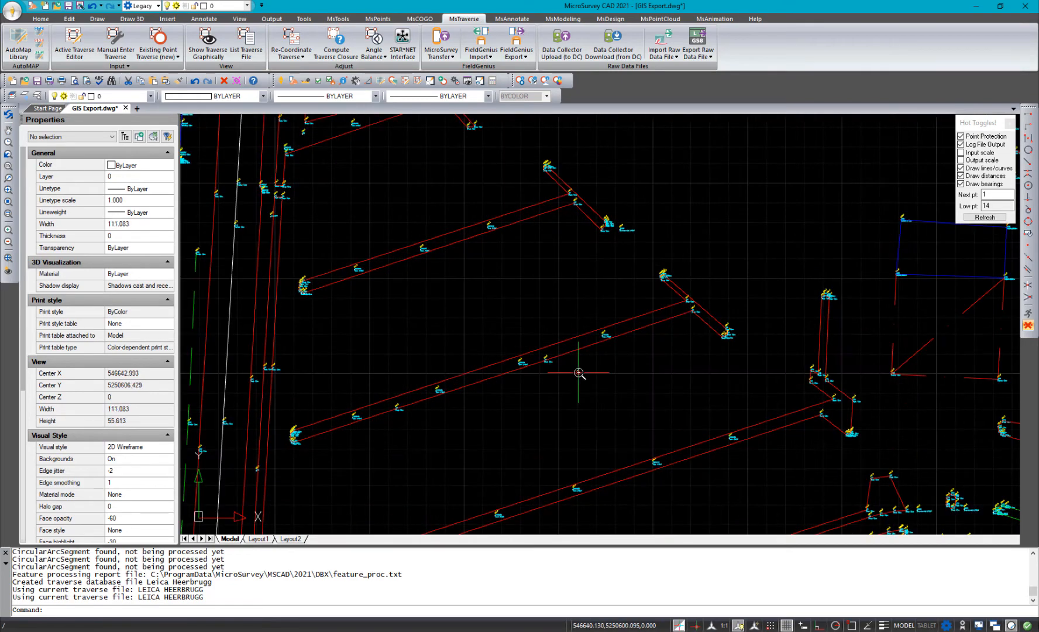
pyautogui.scroll(5, 562, 359)
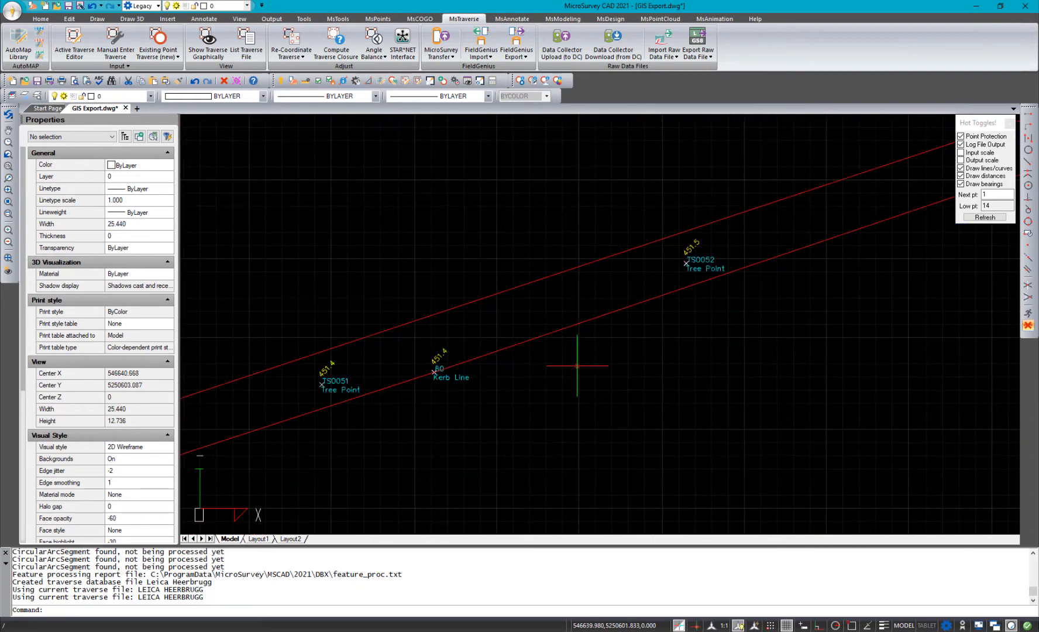
pyautogui.scroll(-3, 557, 360)
pyautogui.moveTo(557, 360); pyautogui.dragTo(696, 239, button='middle')
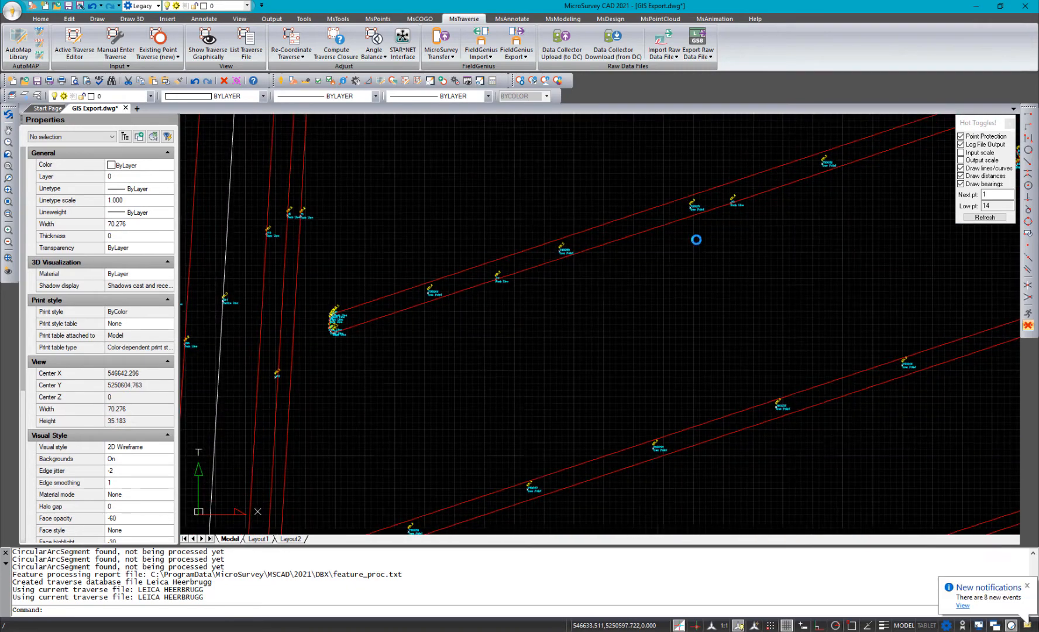
pyautogui.scroll(-5, 697, 241)
pyautogui.click(1027, 585)
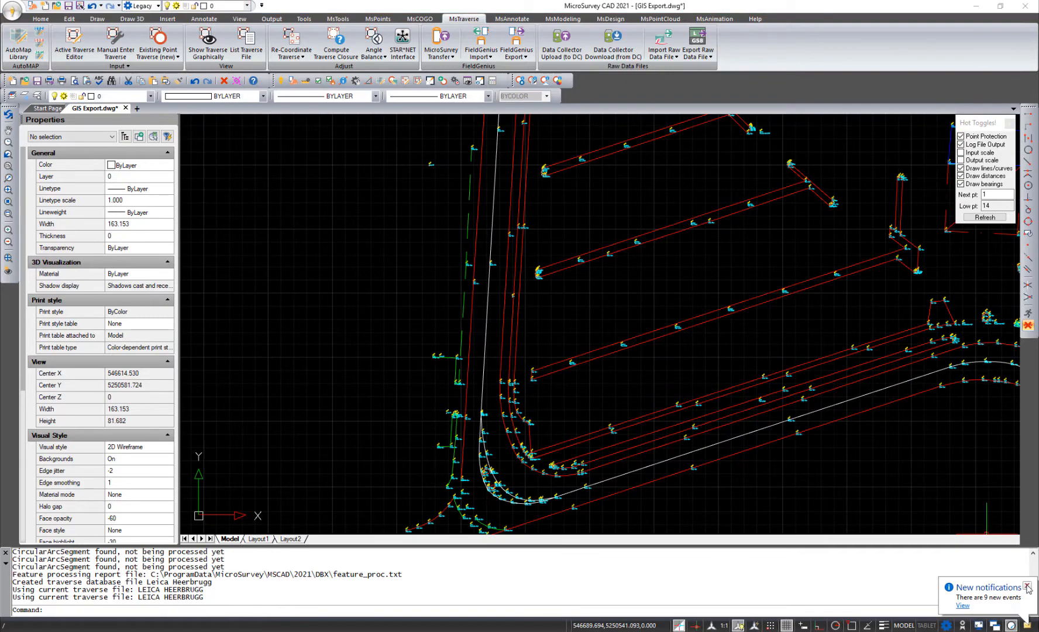
pyautogui.moveTo(608, 381)
pyautogui.mouseDown(button='middle')
pyautogui.moveTo(580, 290)
pyautogui.moveTo(591, 266)
pyautogui.moveTo(440, 385)
pyautogui.moveTo(430, 375)
pyautogui.moveTo(569, 278)
pyautogui.mouseUp(button='middle')
pyautogui.scroll(1, 497, 422)
pyautogui.scroll(6, 497, 421)
pyautogui.scroll(-5, 510, 369)
pyautogui.scroll(-1, 431, 363)
pyautogui.scroll(-2, 441, 343)
pyautogui.scroll(12, 400, 420)
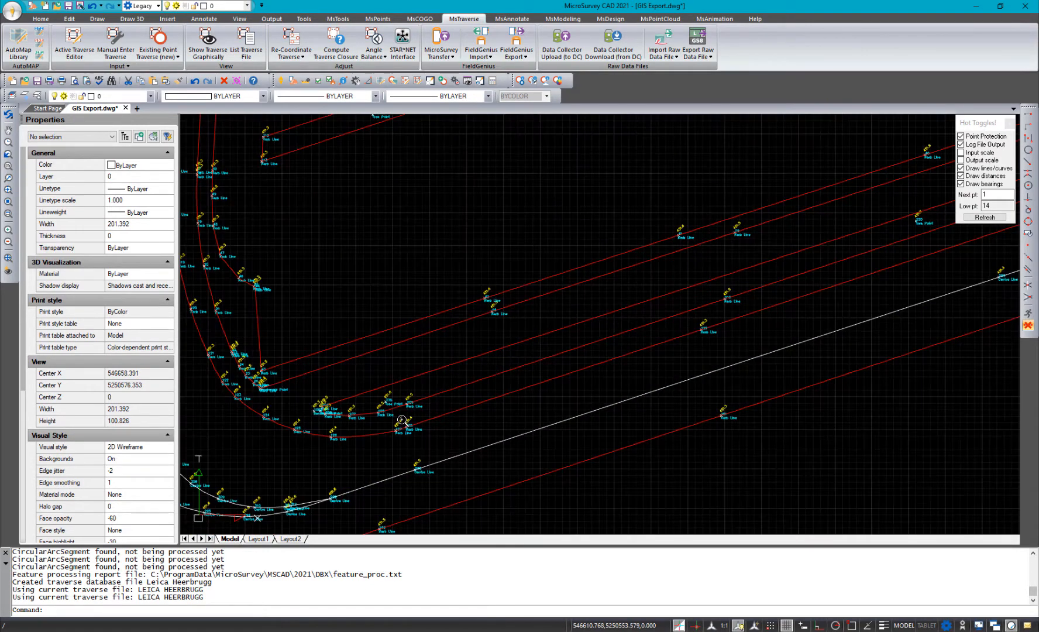
# - Run the GRIPS command and accept its current setting
pyautogui.write('girps')
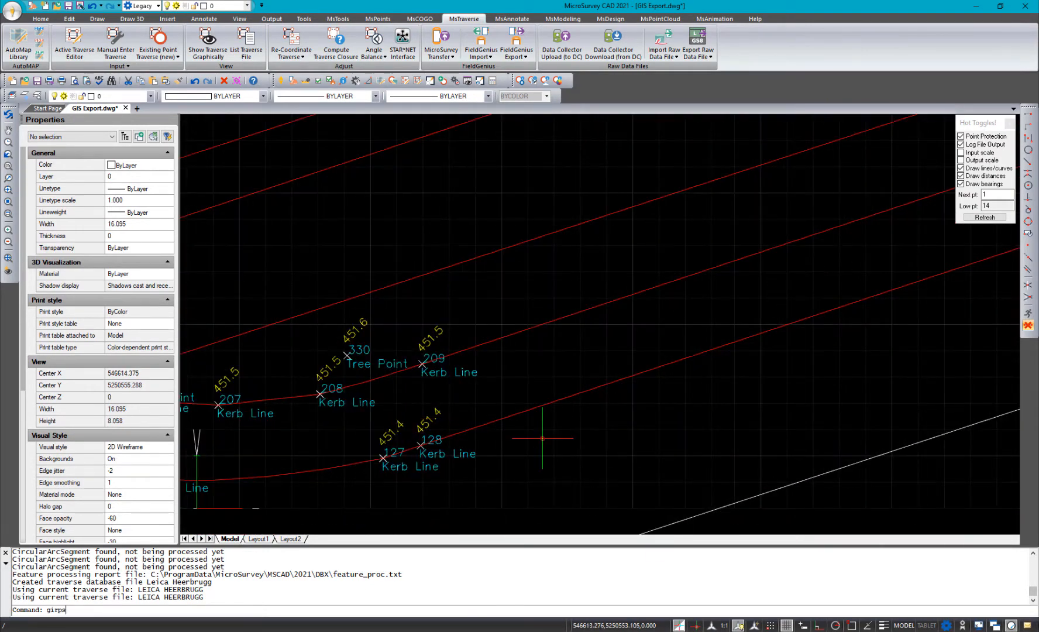
pyautogui.press('BackSpace')
pyautogui.press('BackSpace')
pyautogui.write('rips')
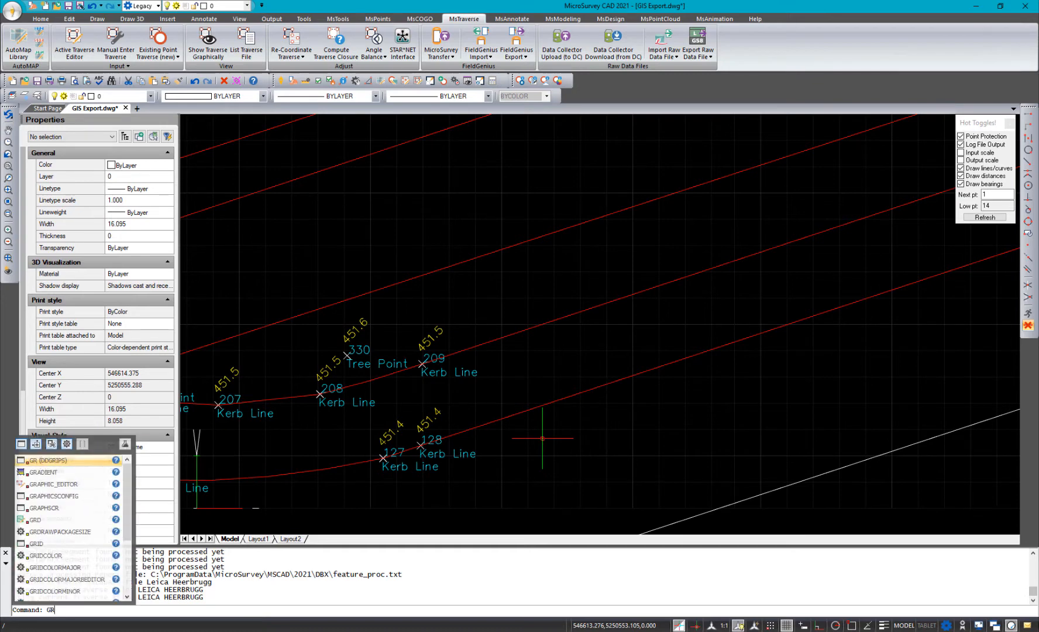
pyautogui.press('Return')
pyautogui.press('Return')
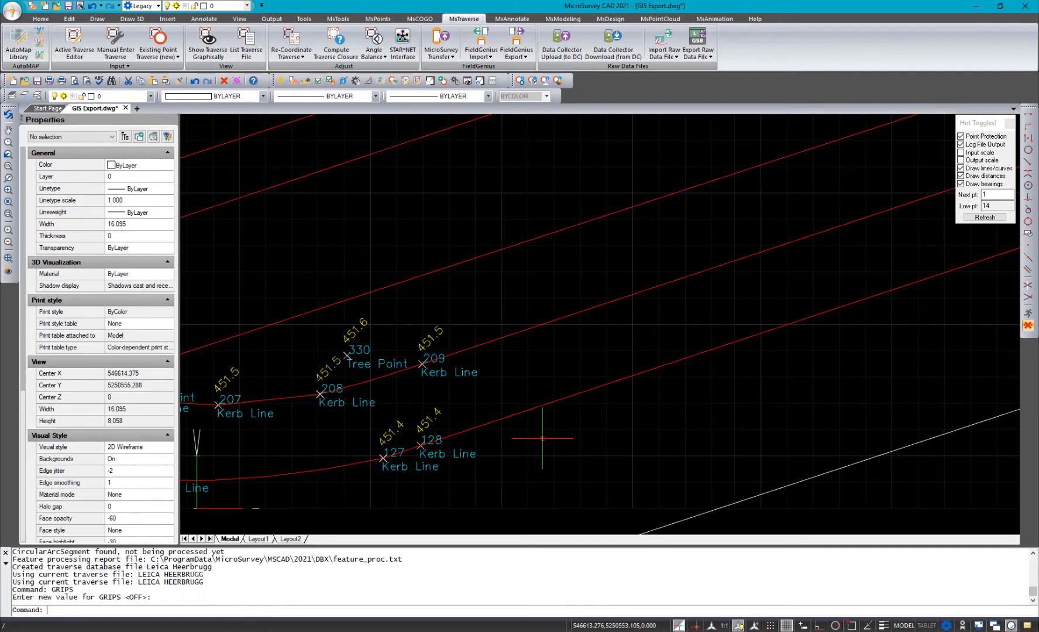
# - Open tree point 330 for editing, review its DBX attributes, and close both dialogs
pyautogui.click(359, 349)
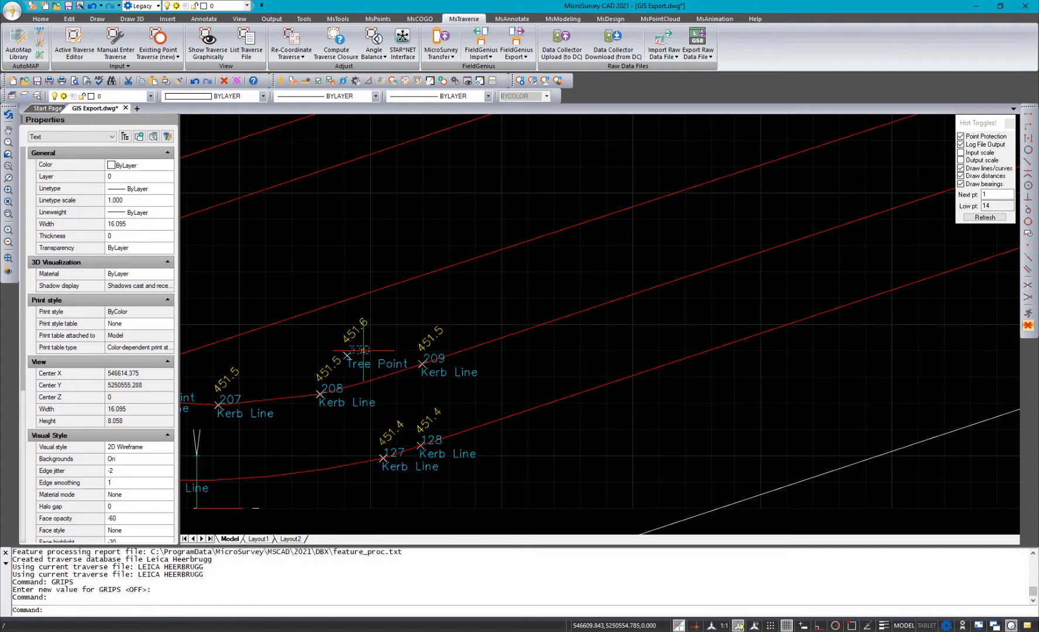
pyautogui.doubleClick(364, 350)
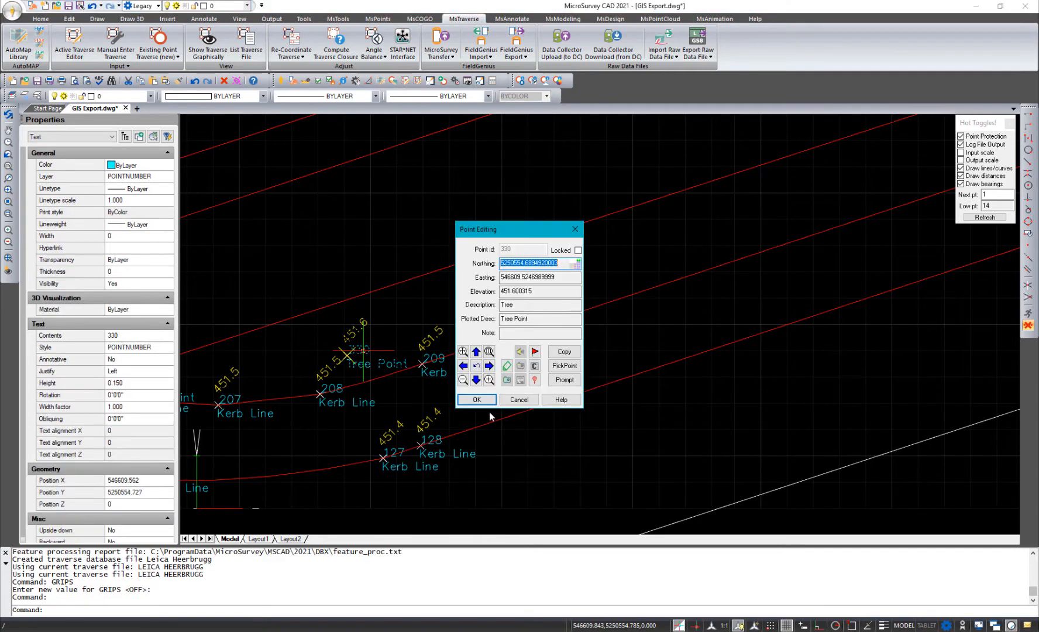
pyautogui.click(511, 364)
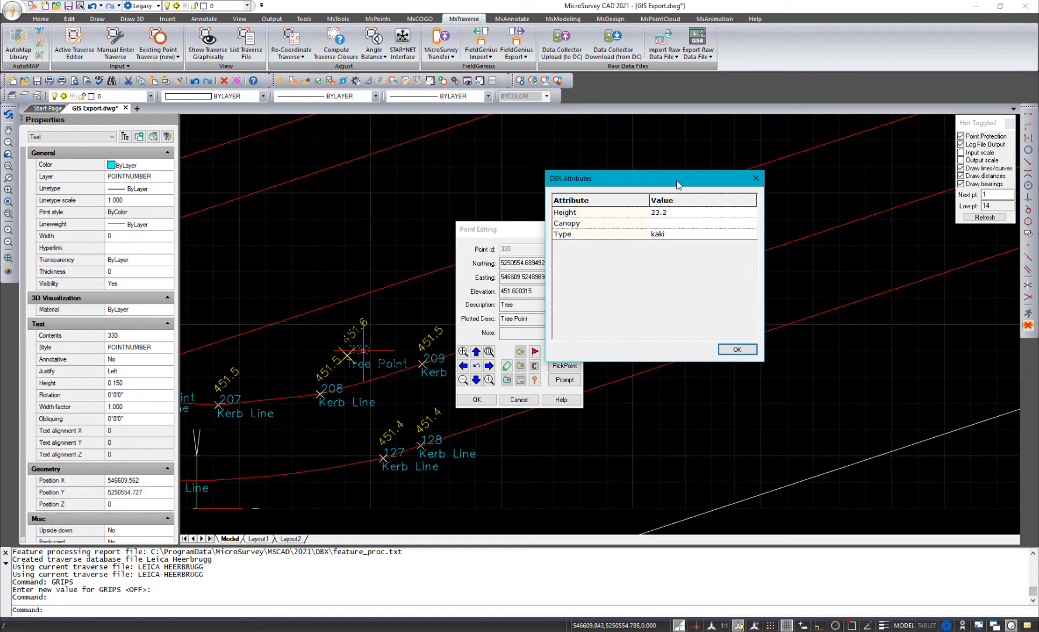
pyautogui.moveTo(677, 185); pyautogui.dragTo(468, 174)
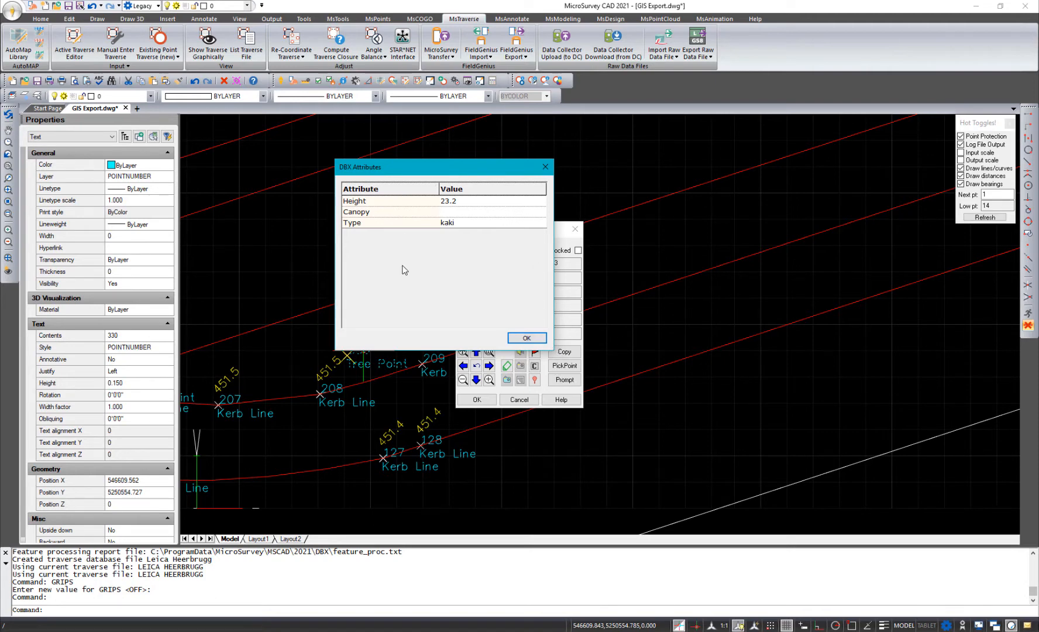
pyautogui.moveTo(514, 350); pyautogui.dragTo(444, 251)
pyautogui.moveTo(379, 238)
pyautogui.mouseDown()
pyautogui.moveTo(403, 237)
pyautogui.moveTo(378, 237)
pyautogui.mouseUp()
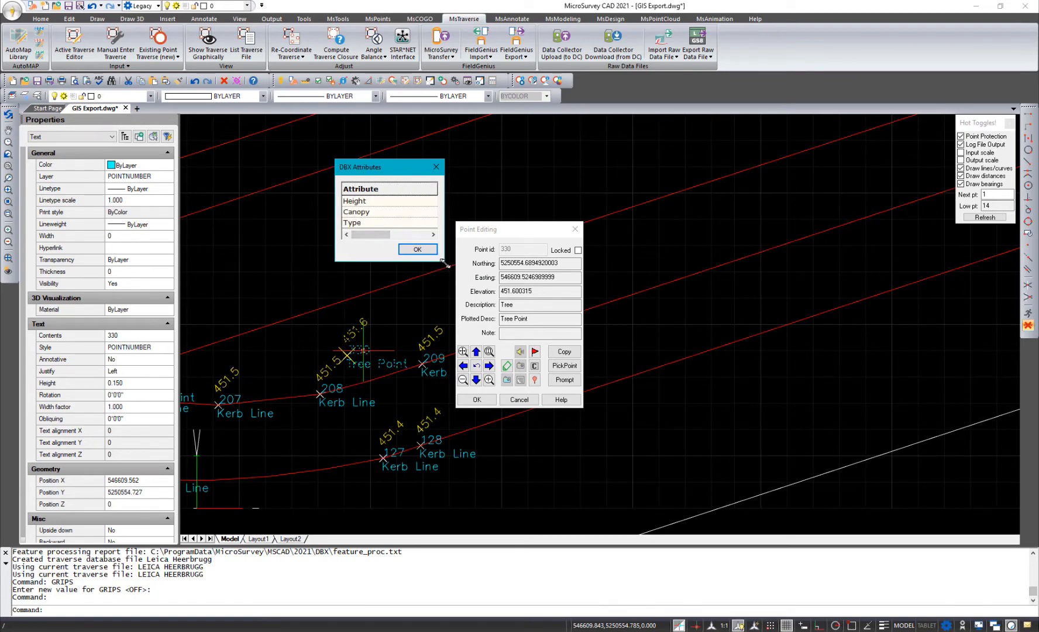
pyautogui.moveTo(445, 263); pyautogui.dragTo(572, 350)
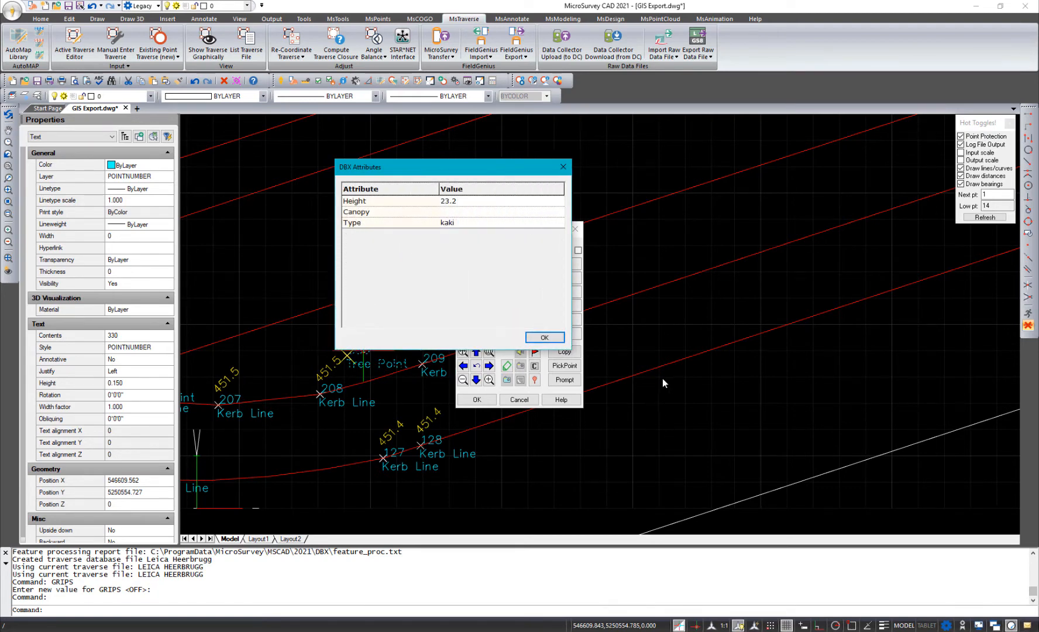
pyautogui.click(545, 337)
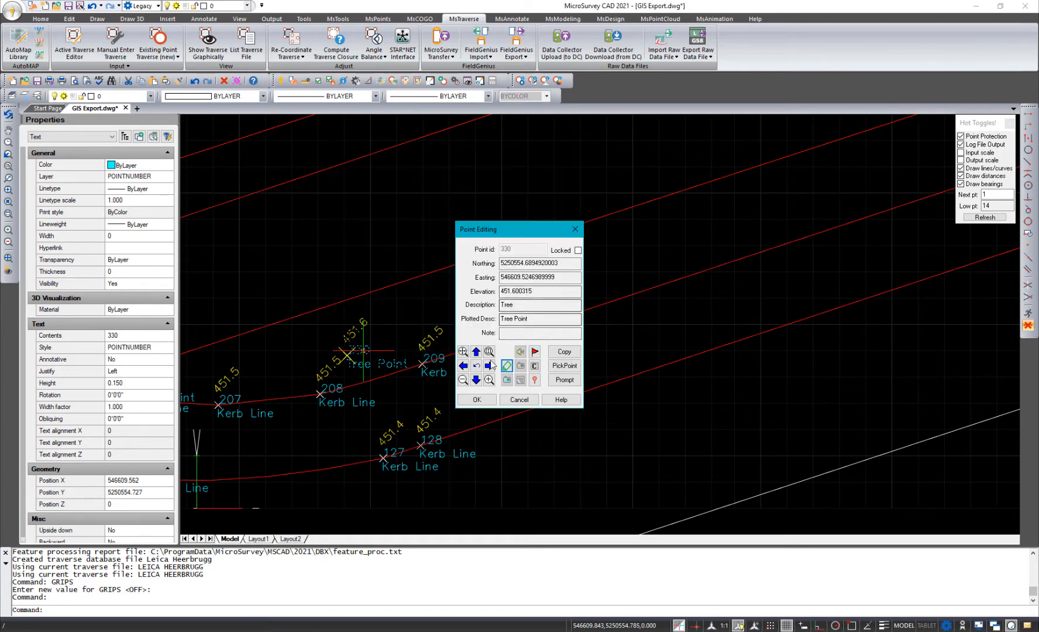
pyautogui.click(477, 400)
# - Start the attribute table export with all entities in the drawing selected
pyautogui.scroll(-2, 454, 331)
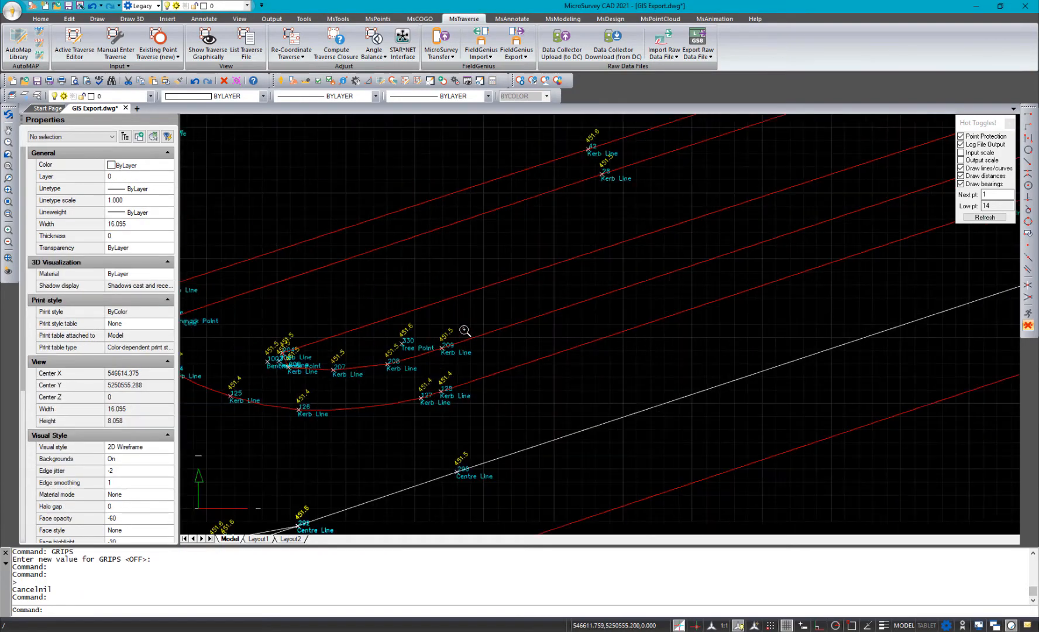
pyautogui.moveTo(454, 319); pyautogui.dragTo(506, 347, button='middle')
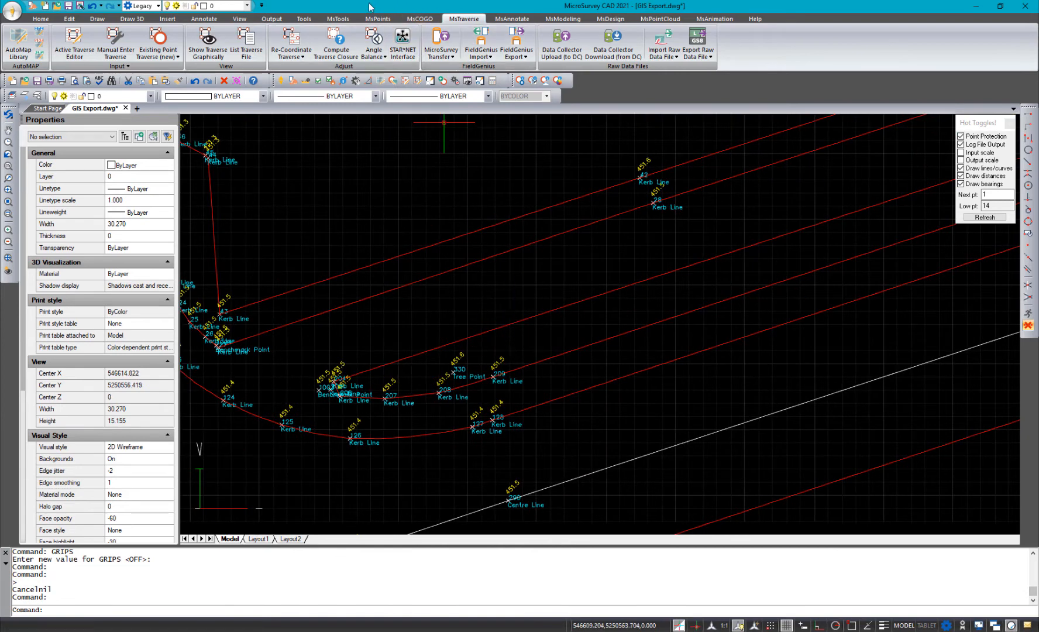
pyautogui.click(338, 20)
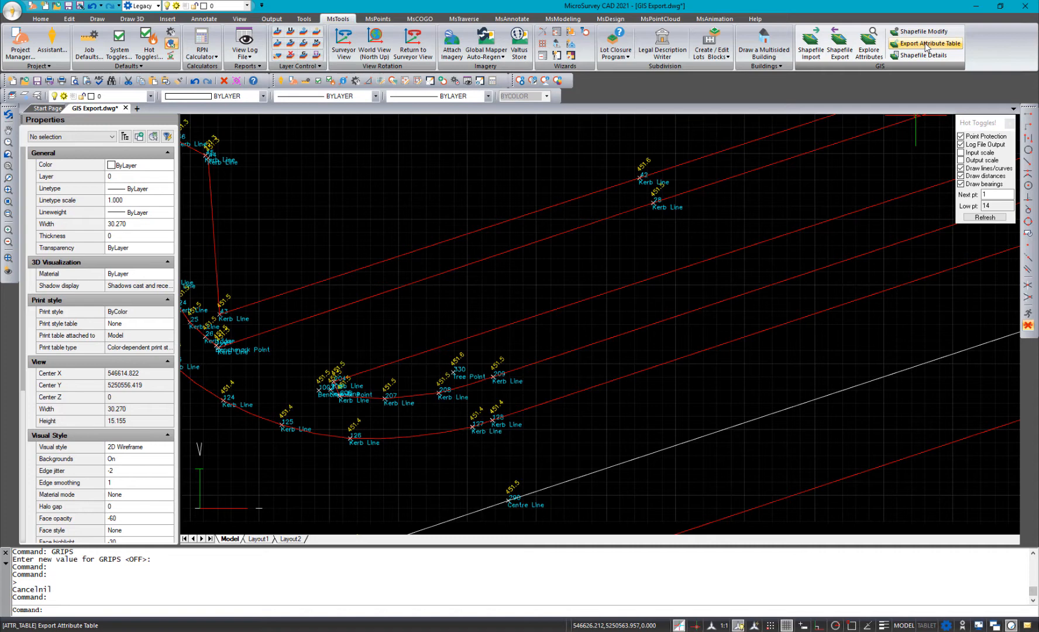
pyautogui.click(926, 45)
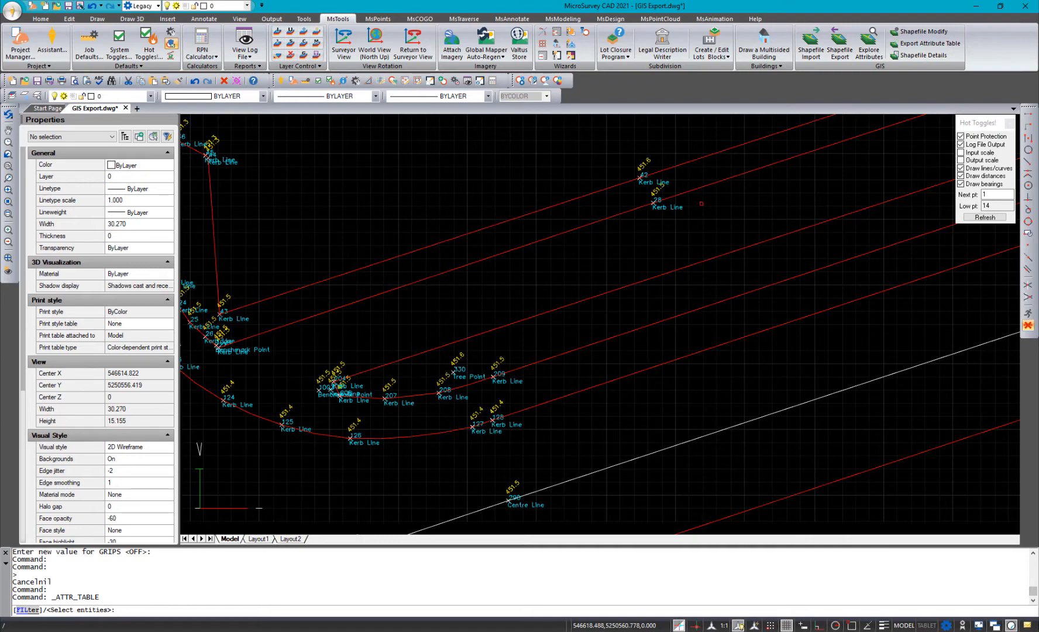
pyautogui.scroll(-3, 583, 278)
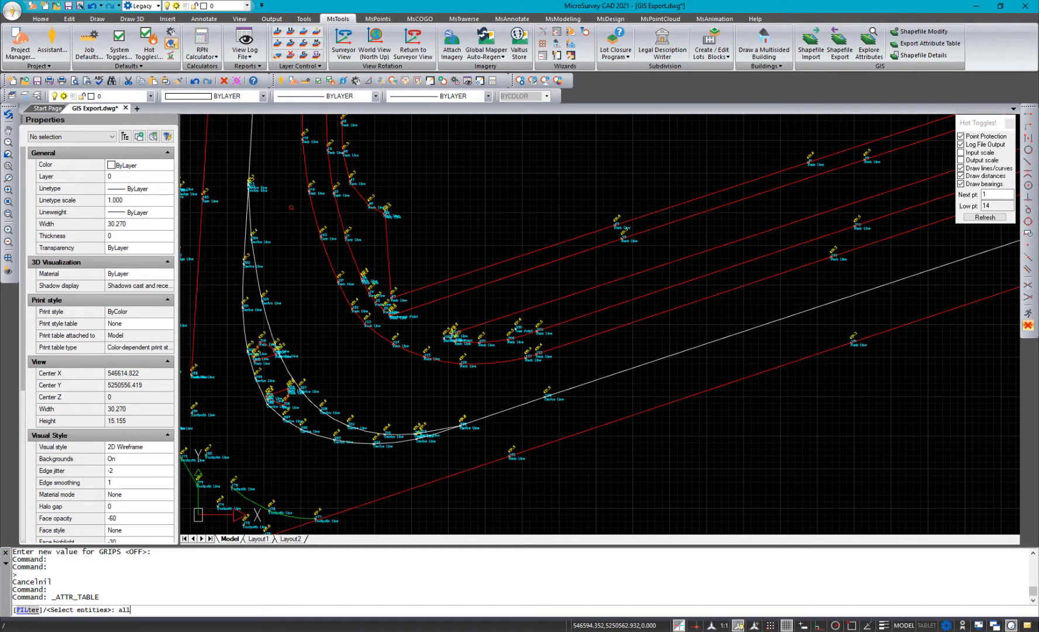
pyautogui.press('Return')
pyautogui.press('Return')
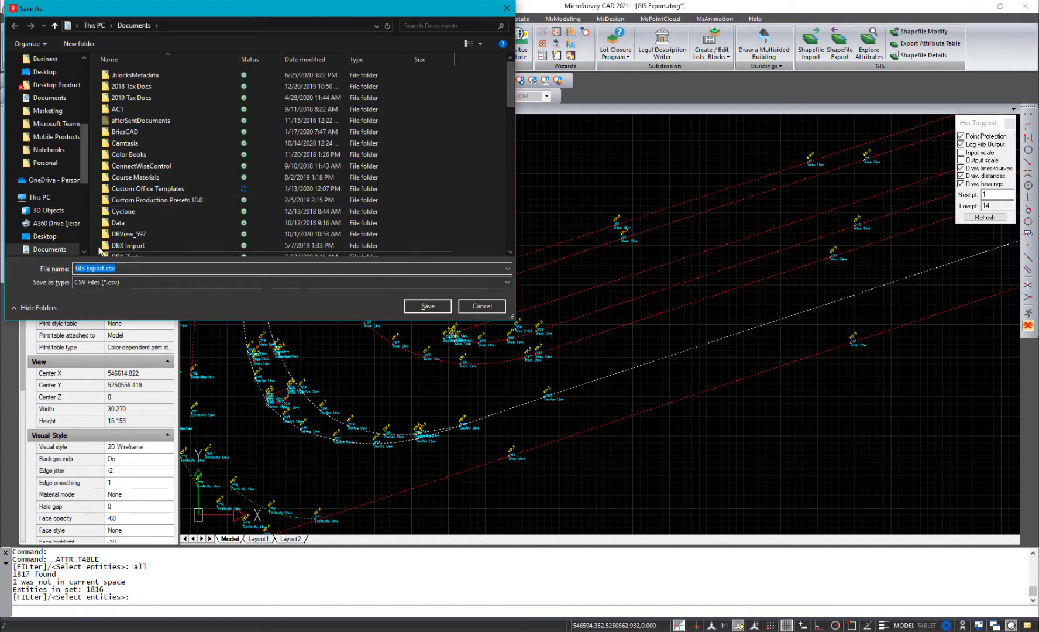
# - Save the attribute table as GIS Export Table.csv and open the exported spreadsheet in Excel
pyautogui.click(107, 268)
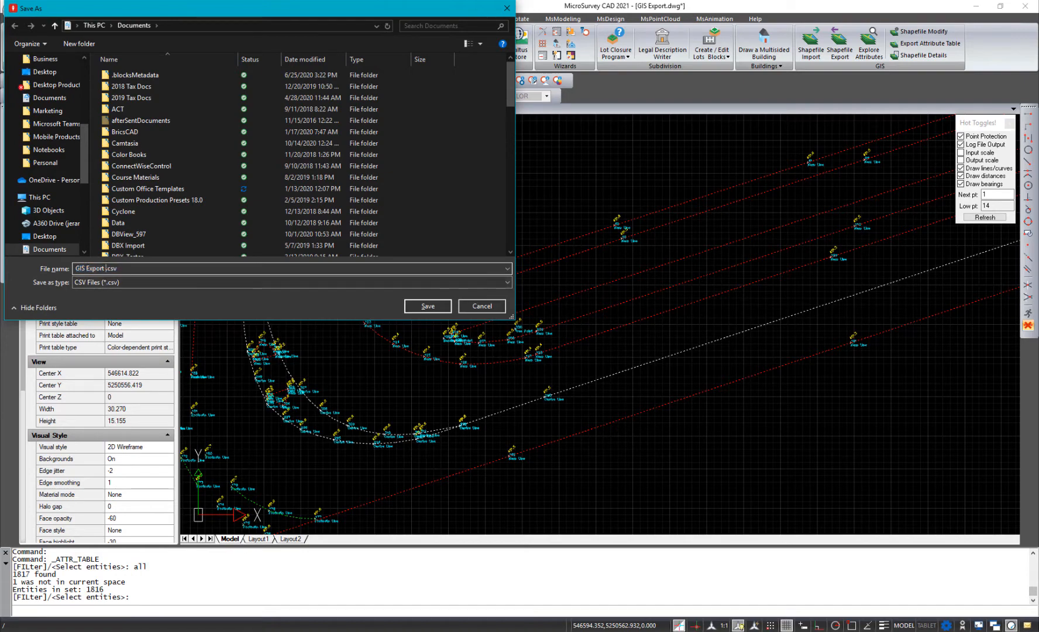
pyautogui.press('Return')
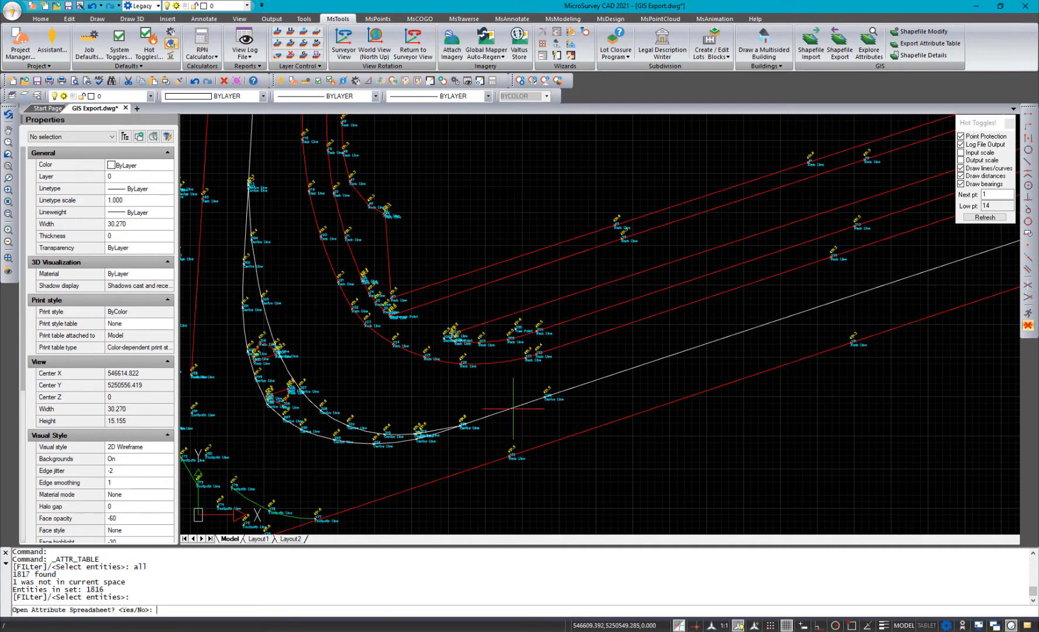
pyautogui.write('y')
pyautogui.press('Return')
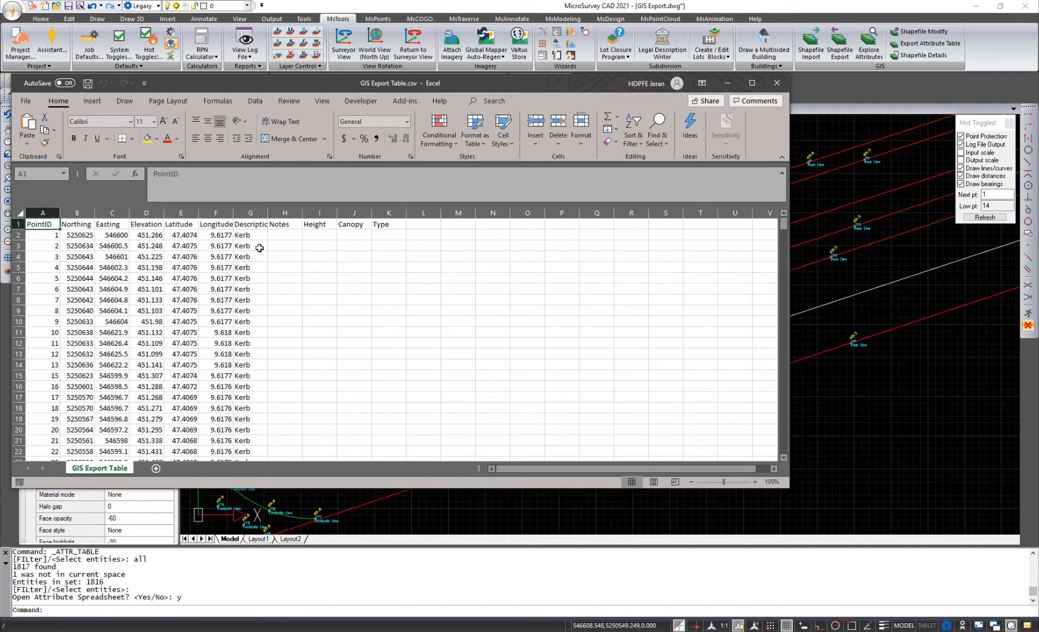
# - Freeze the top row of the exported table so the column headings stay in view
pyautogui.click(322, 102)
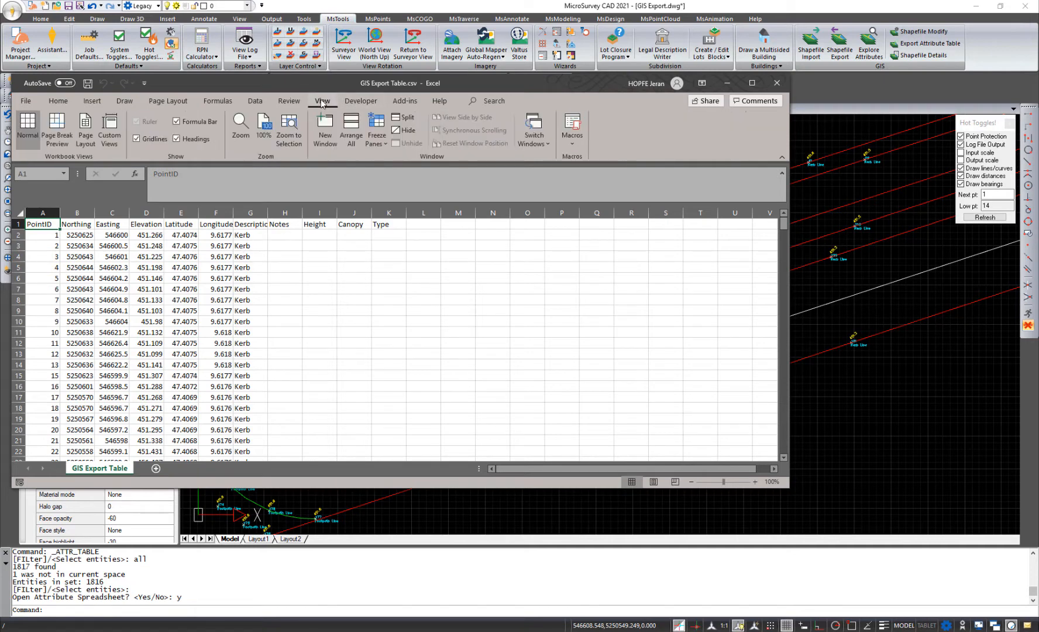
pyautogui.click(374, 141)
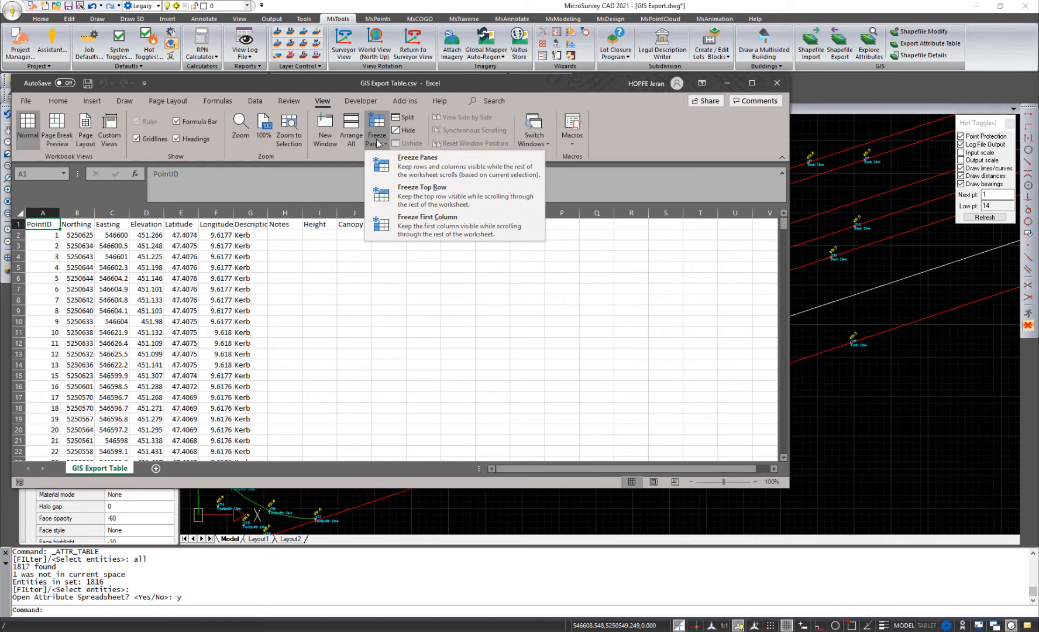
pyautogui.click(410, 193)
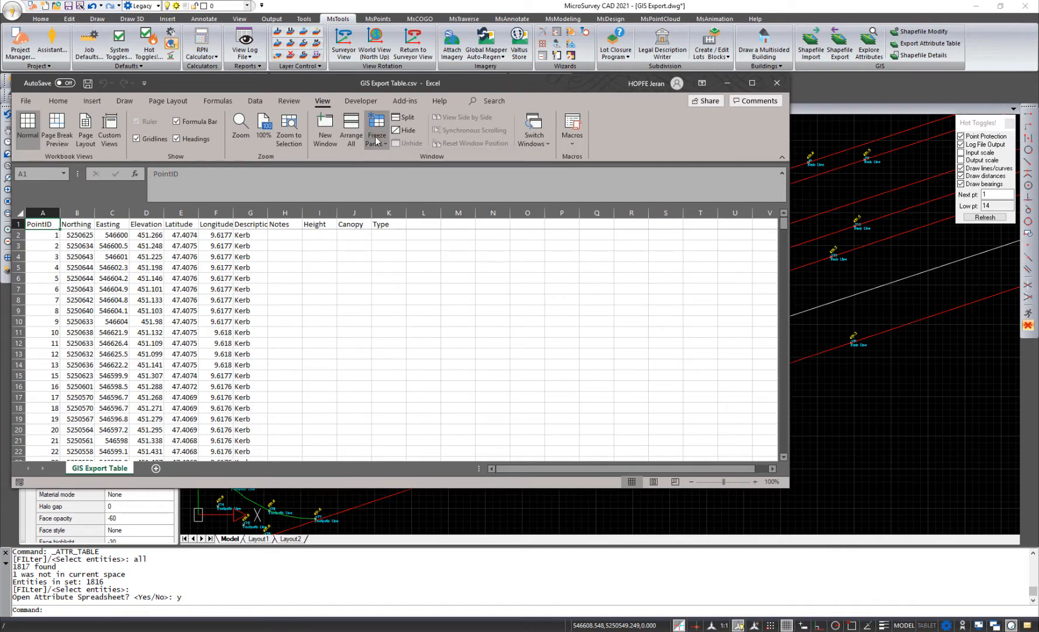
pyautogui.click(377, 139)
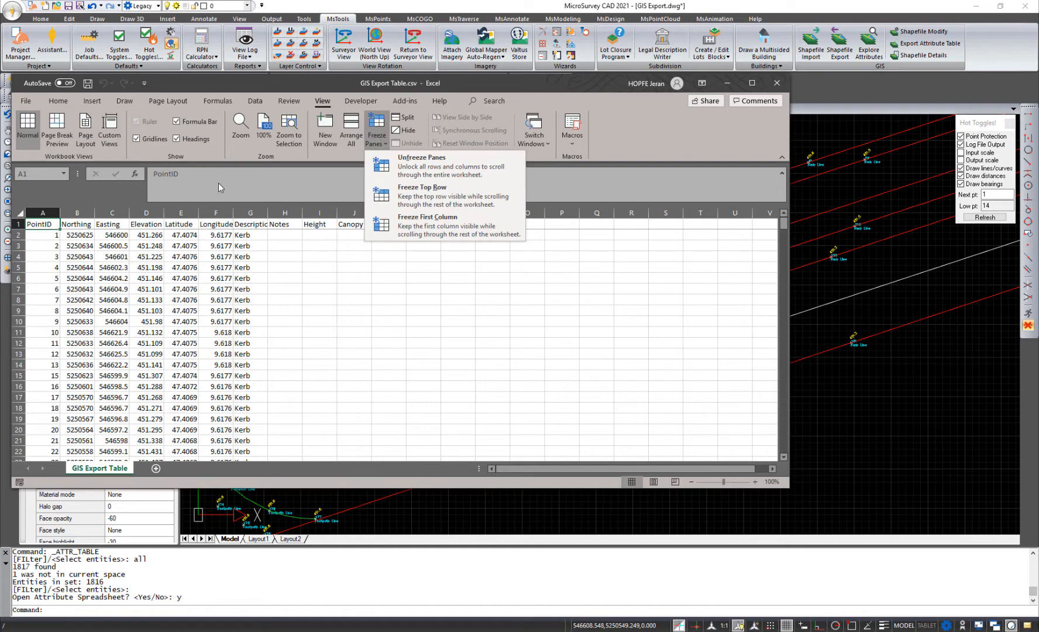
pyautogui.click(381, 138)
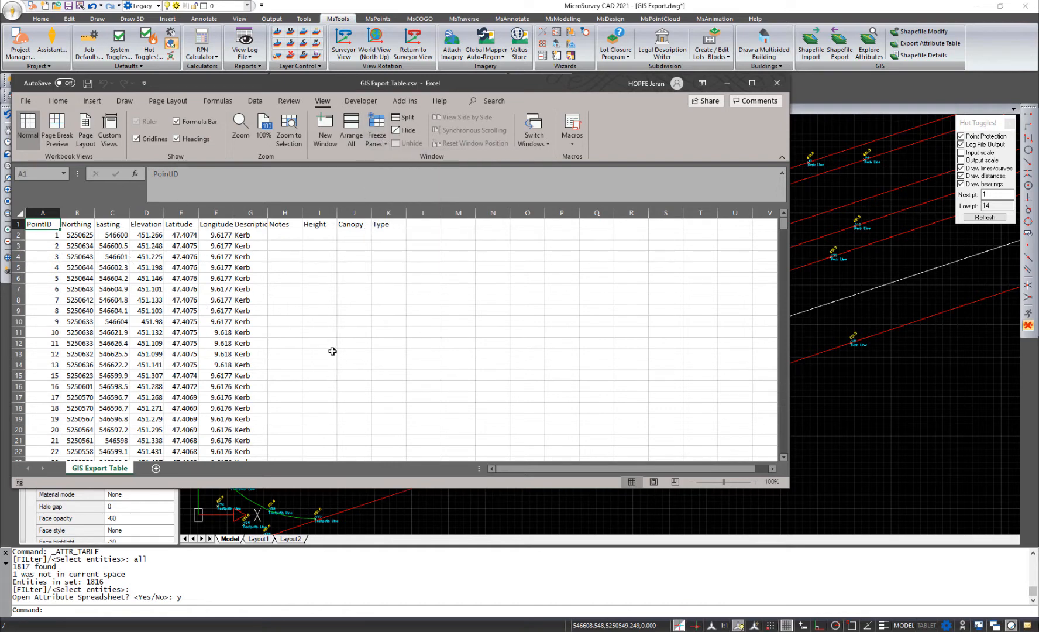
# - Review the exported rows down to tree point 330, checking the Height and Type columns, and close the spreadsheet without saving
pyautogui.scroll(-4, 331, 351)
pyautogui.scroll(-15, 331, 351)
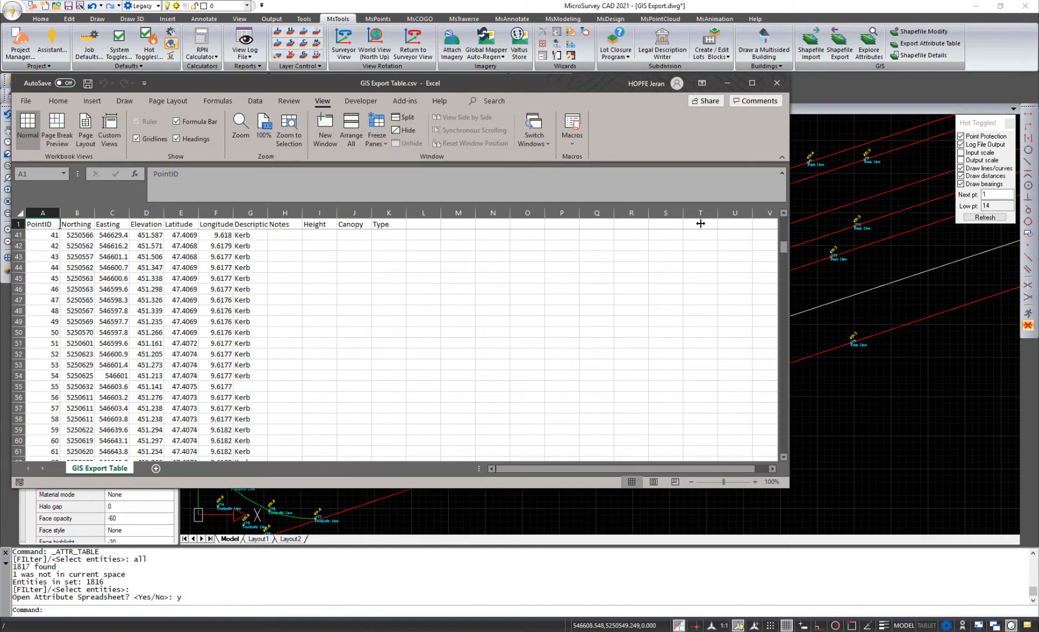
pyautogui.scroll(-20, 343, 349)
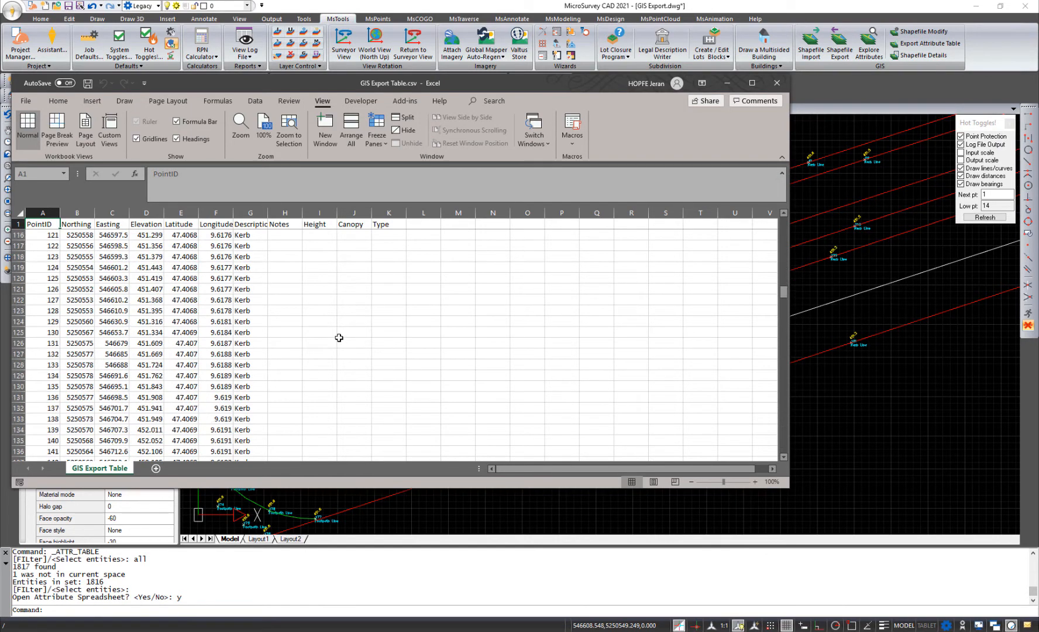
pyautogui.scroll(-15, 338, 334)
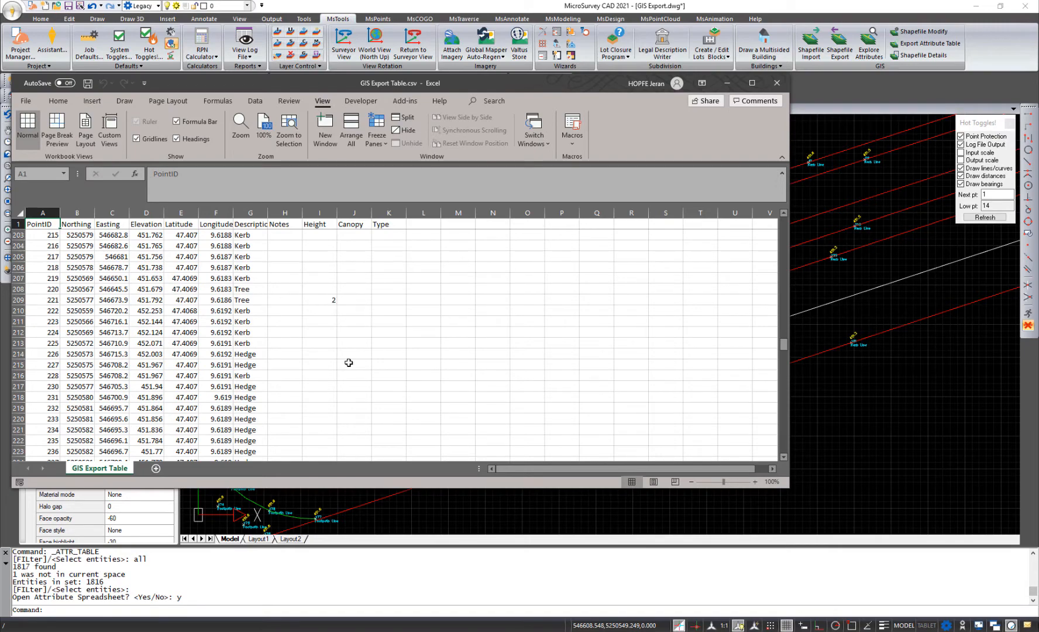
pyautogui.scroll(-9, 349, 363)
pyautogui.scroll(-20, 349, 363)
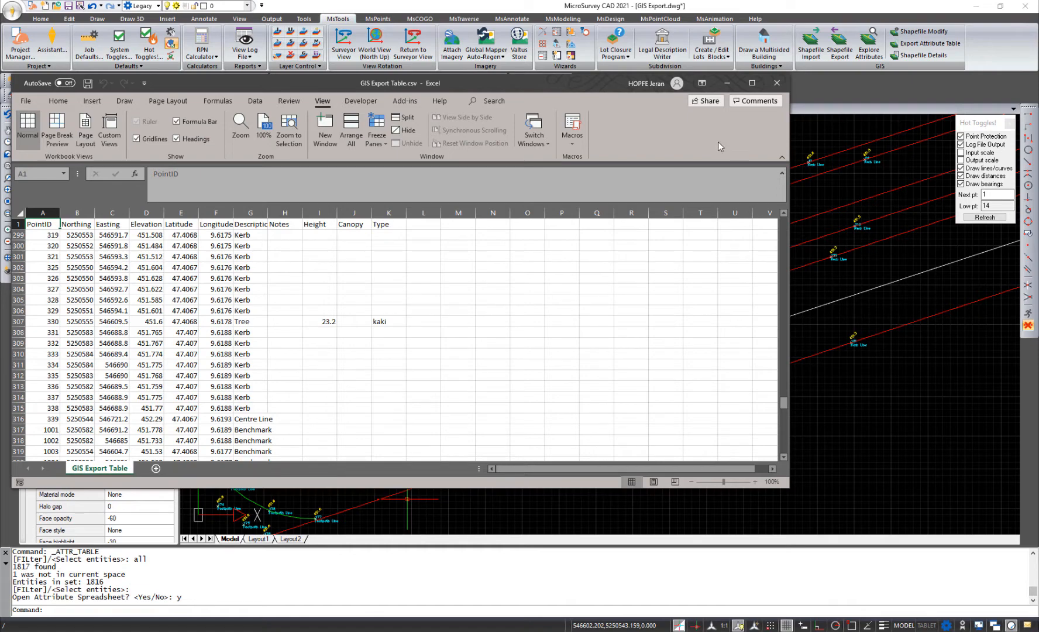
pyautogui.click(778, 82)
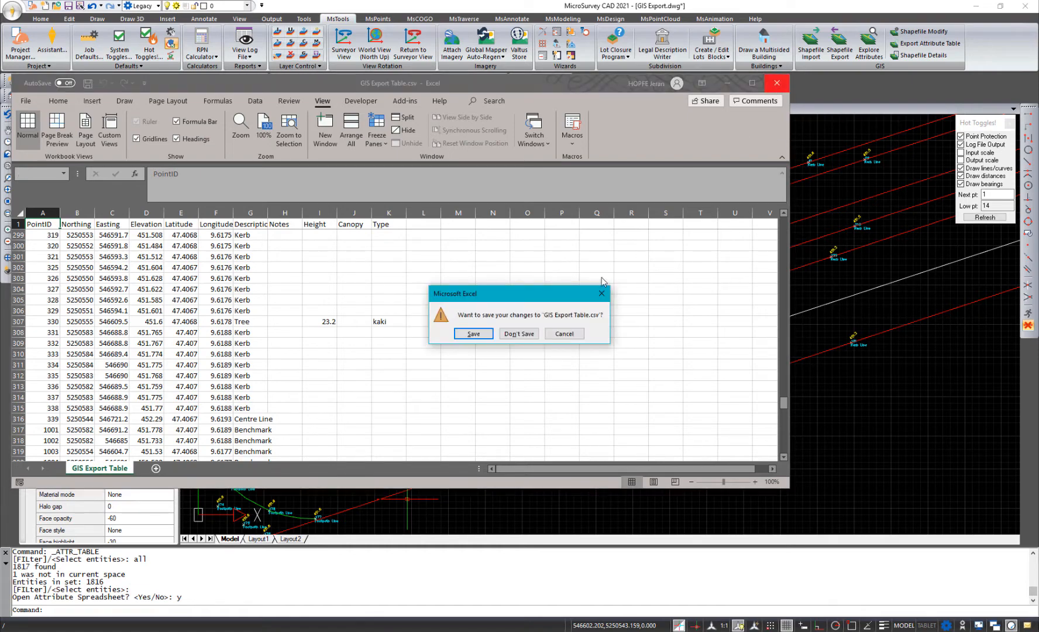
pyautogui.click(532, 334)
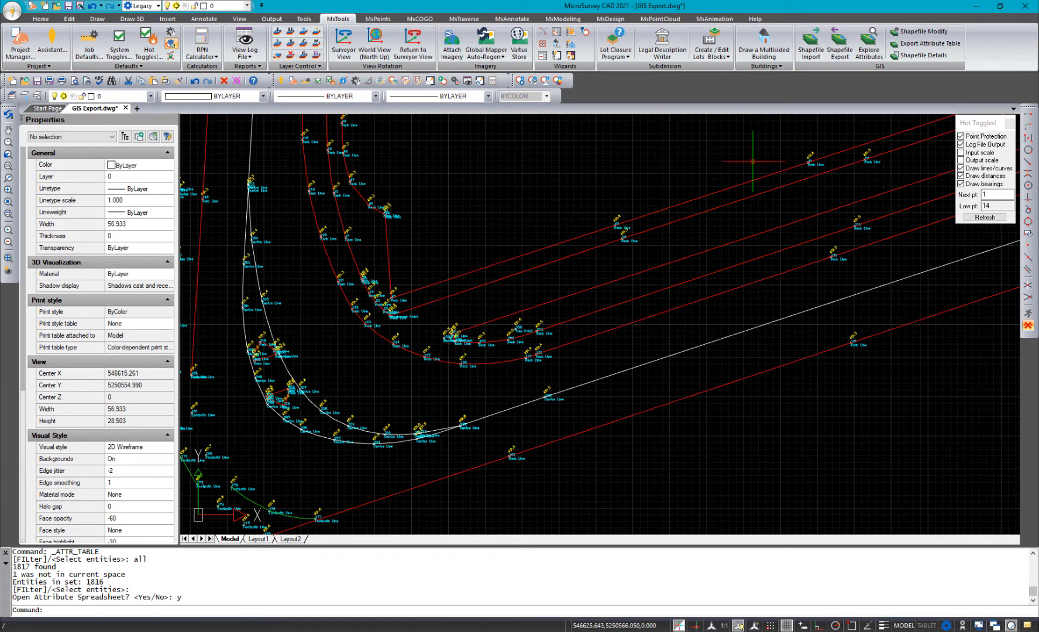
# - Start the Shapefile Export with one of the long red survey lines selected
pyautogui.click(841, 51)
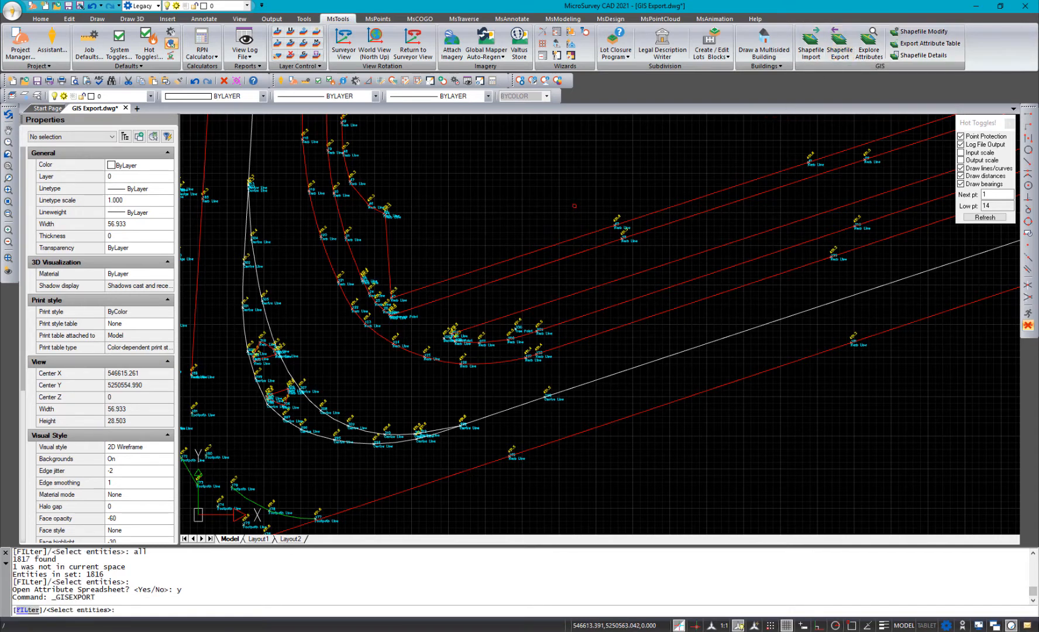
pyautogui.scroll(-2, 574, 205)
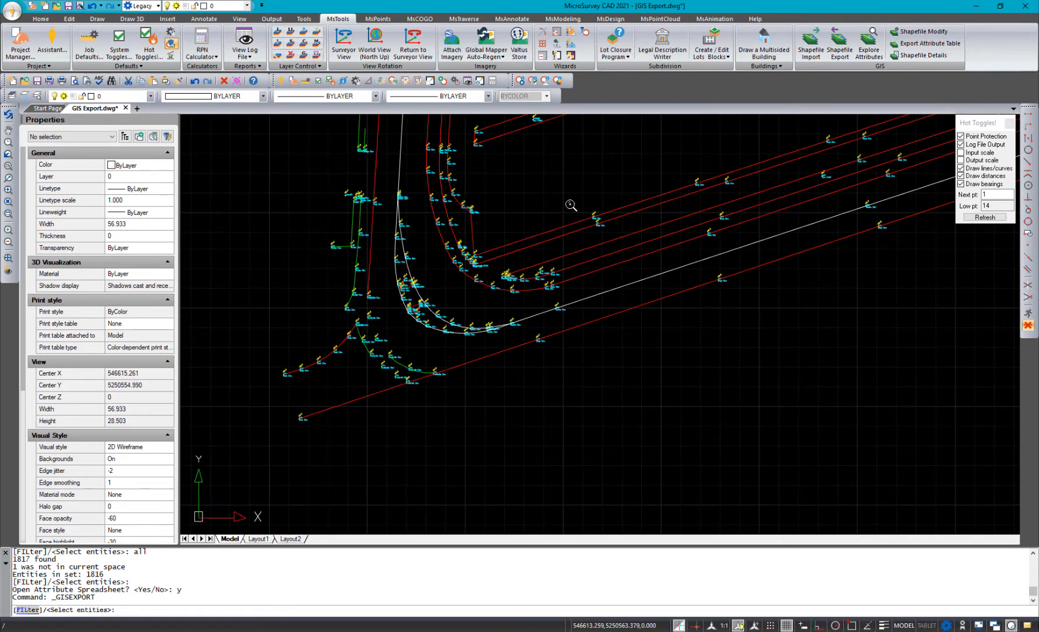
pyautogui.click(610, 212)
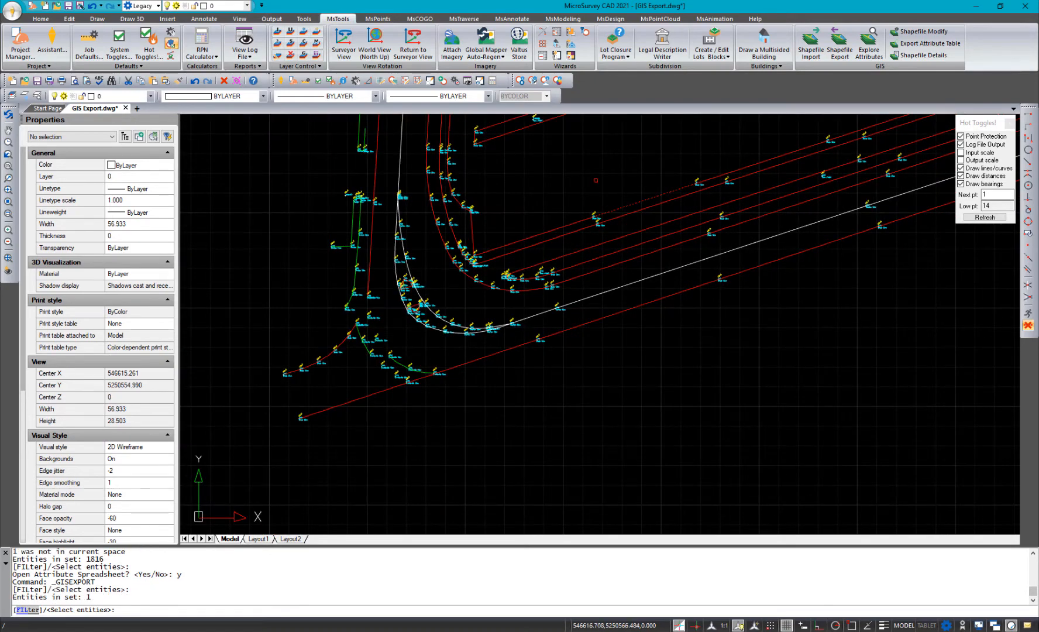
pyautogui.press('Return')
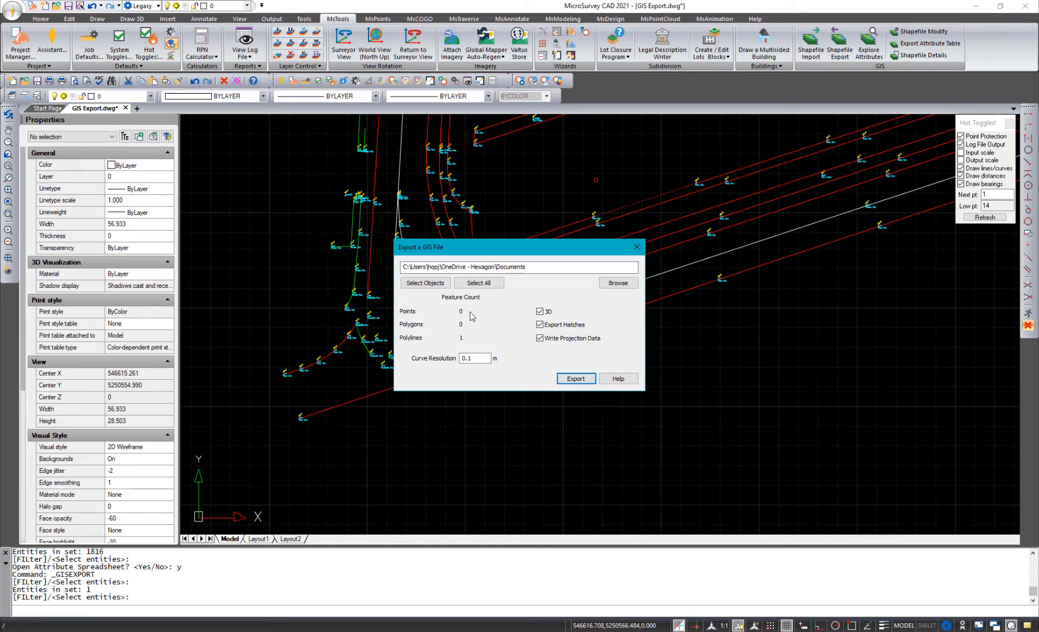
# - Replace the export selection with three individually picked lines in the drawing
pyautogui.click(425, 282)
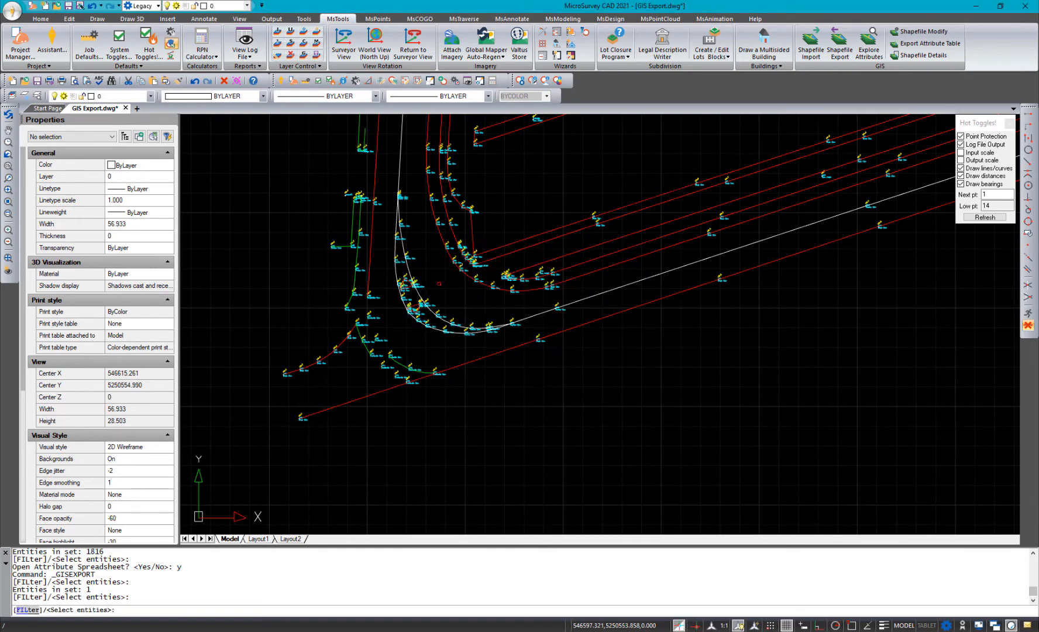
pyautogui.click(478, 217)
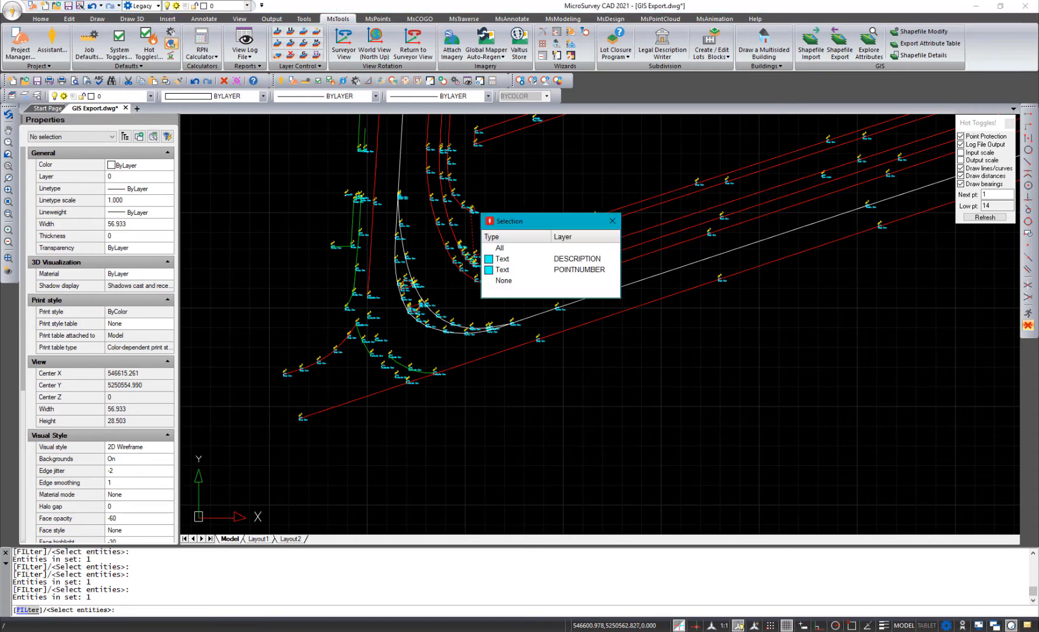
pyautogui.click(580, 269)
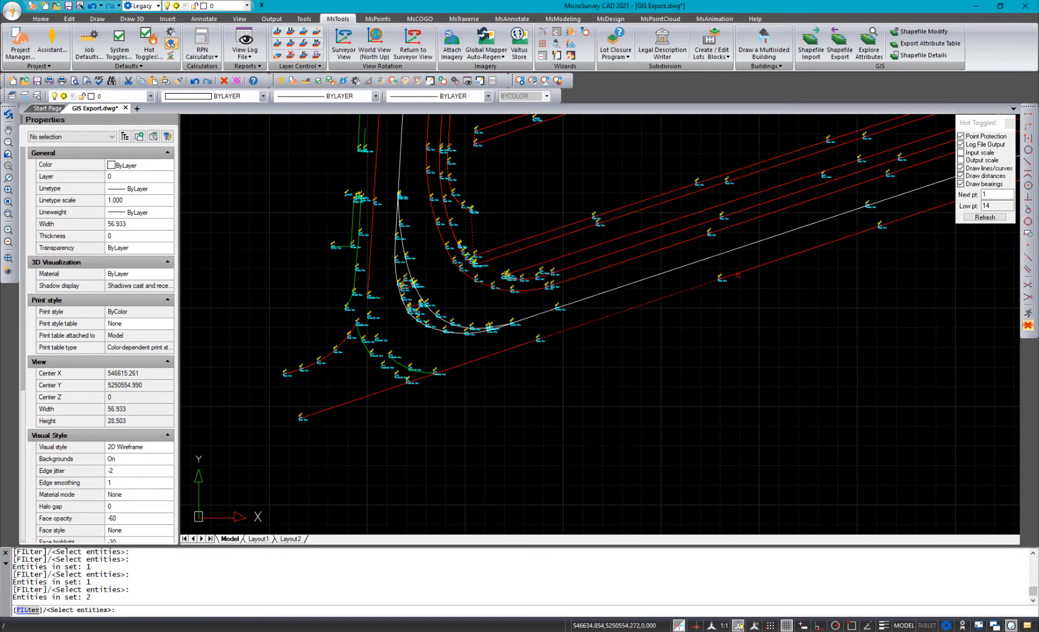
pyautogui.click(724, 257)
pyautogui.click(28, 610)
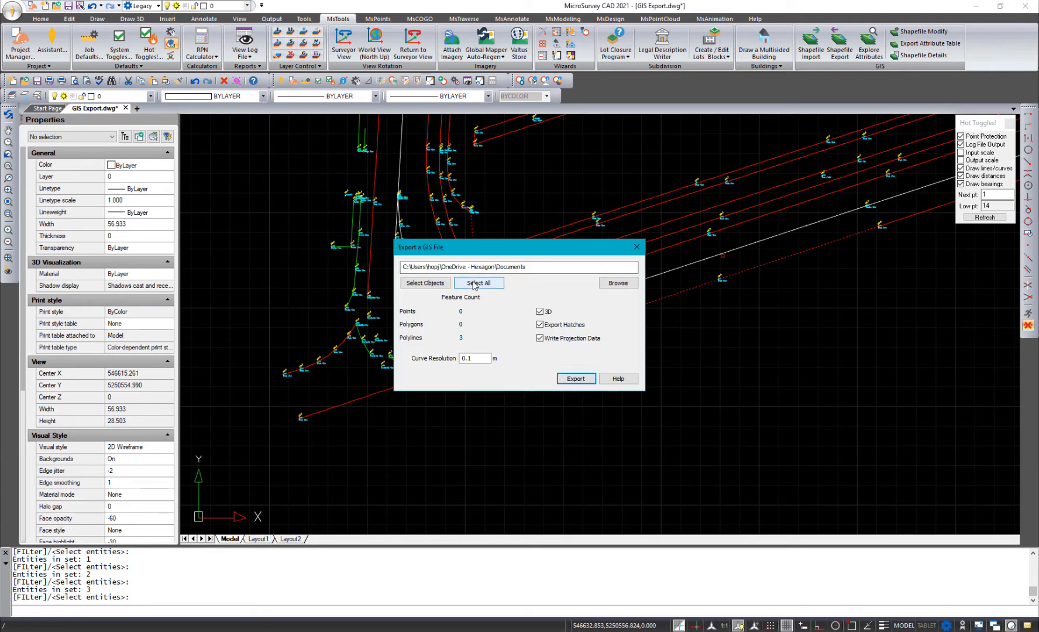
# - Include all drawing objects in the GIS export and create a new folder named GISEXPORT in Documents
pyautogui.click(577, 378)
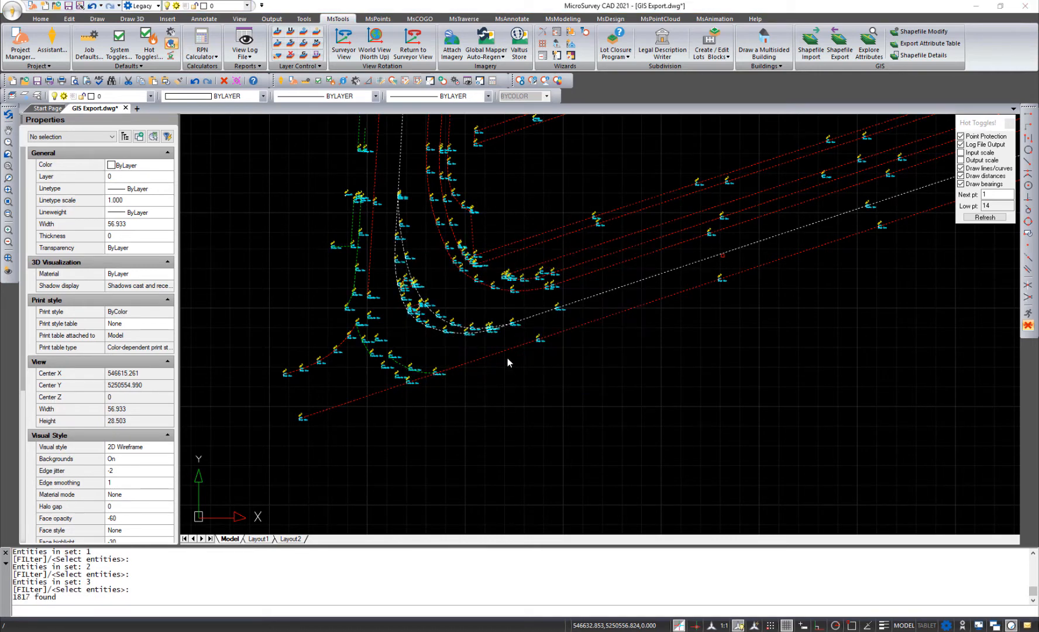
pyautogui.press('Return')
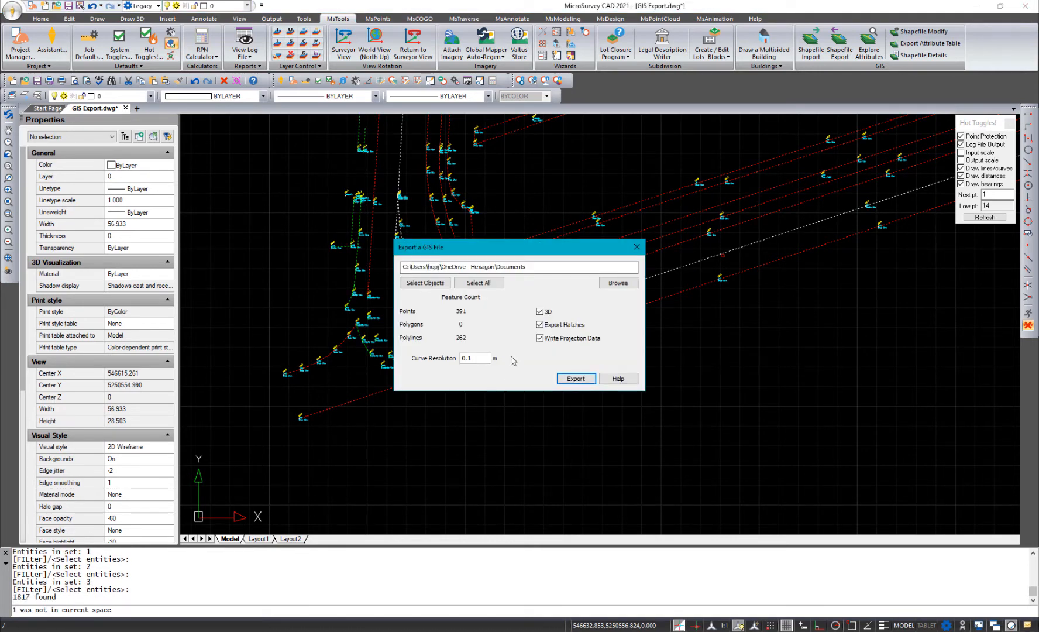
pyautogui.click(610, 286)
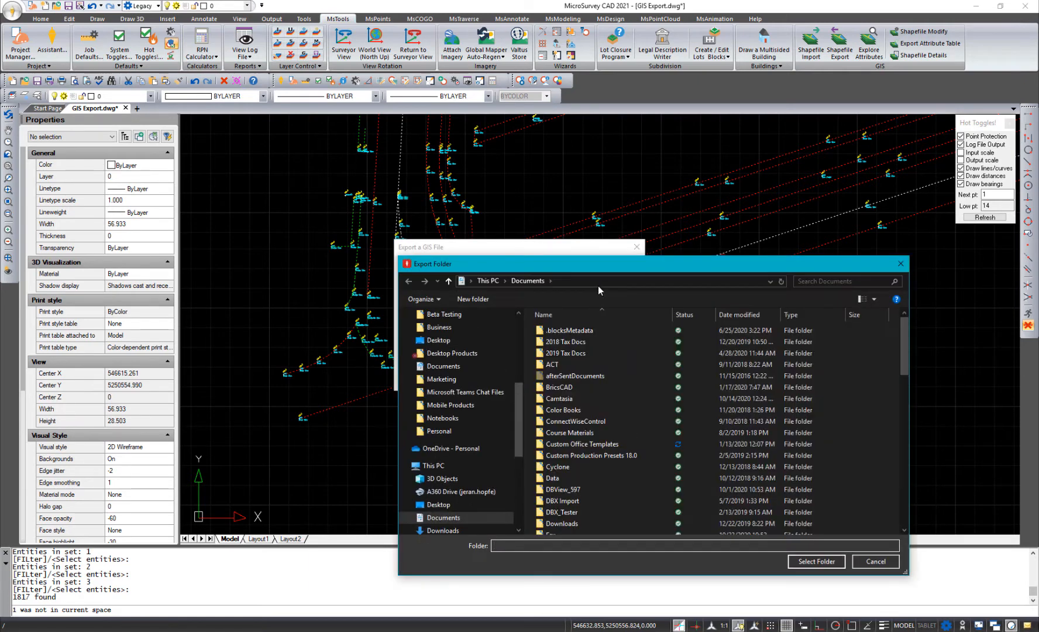
pyautogui.rightClick(889, 419)
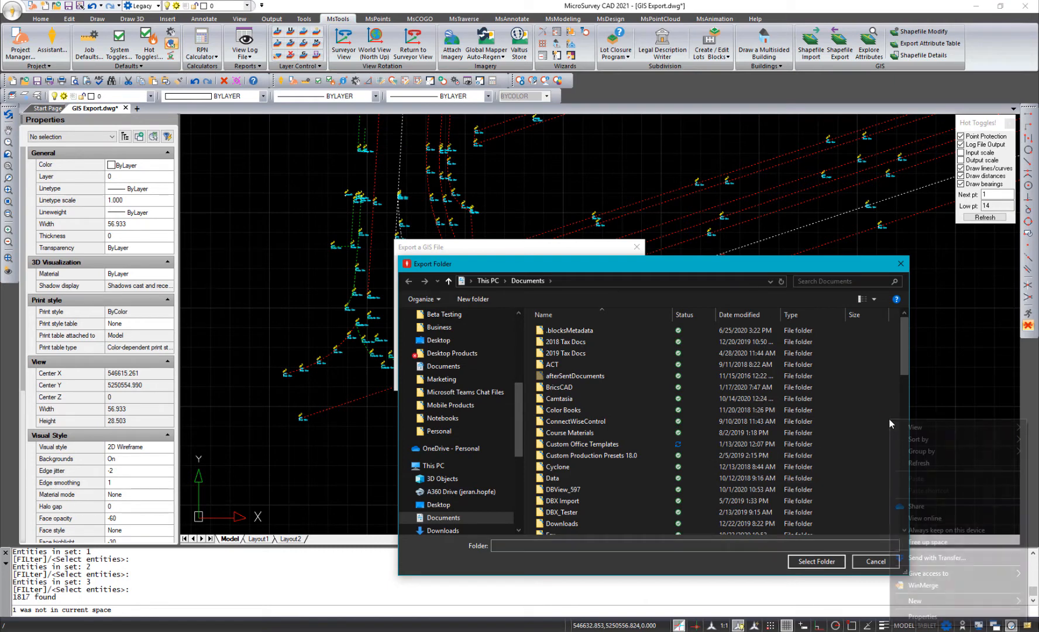
pyautogui.moveTo(916, 606)
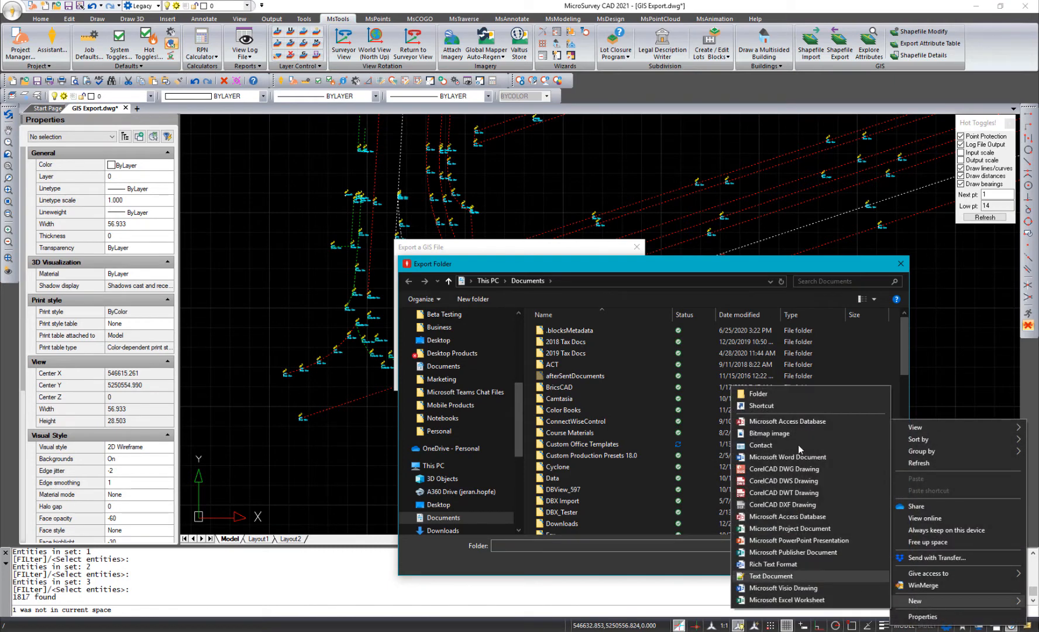
pyautogui.click(773, 392)
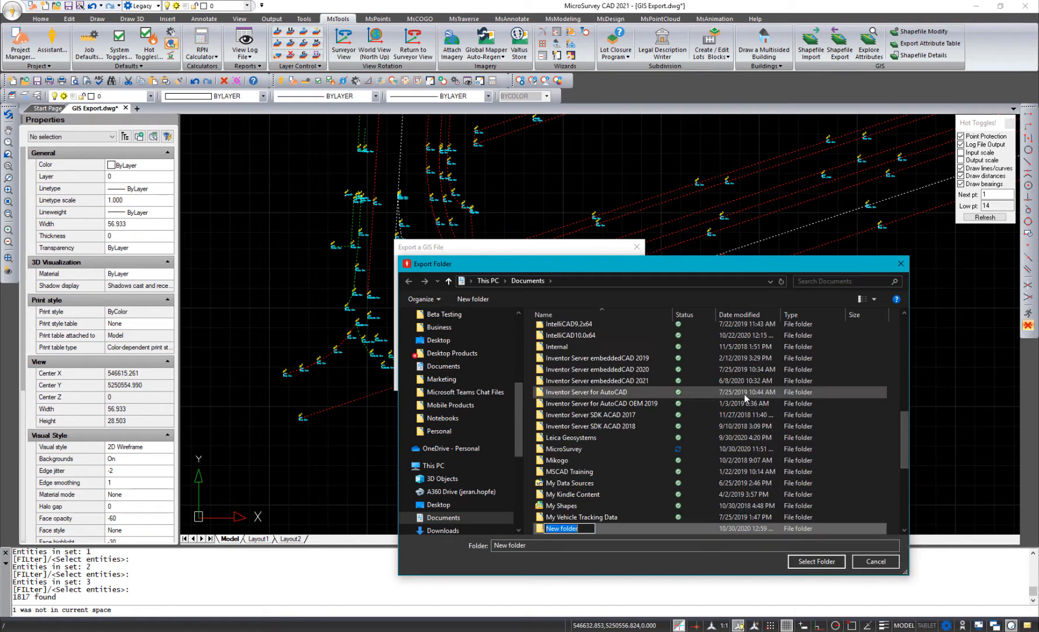
pyautogui.write('GISEXPORT')
pyautogui.press('Return')
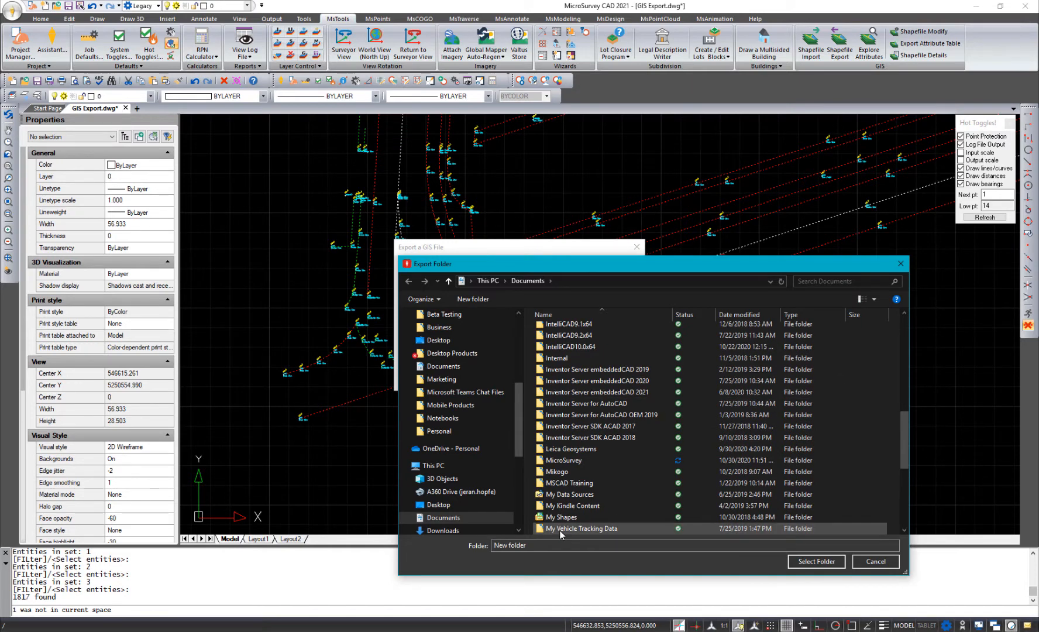
# - Set the GISEXPORT folder as the destination and export the shapefiles with 3D, hatches and projection data included
pyautogui.click(572, 426)
pyautogui.scroll(5, 574, 422)
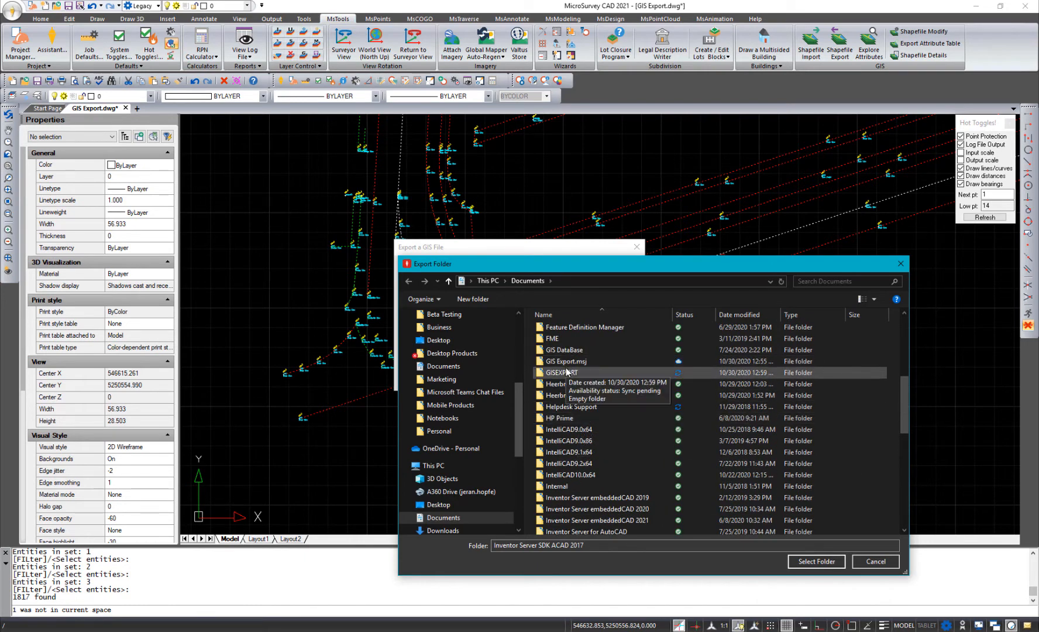
pyautogui.doubleClick(566, 369)
pyautogui.click(812, 563)
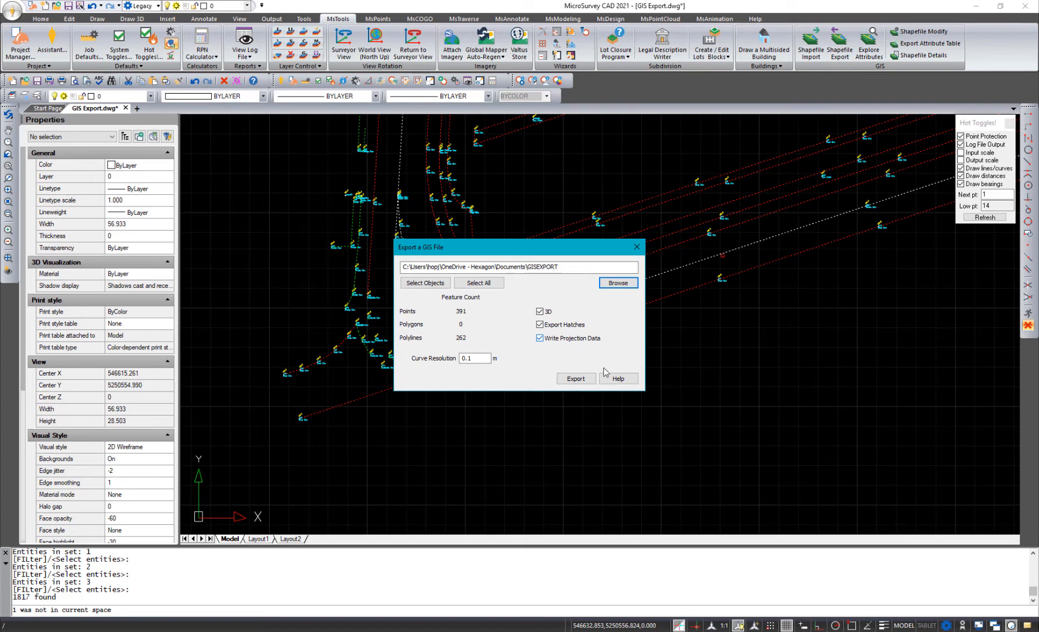
pyautogui.click(576, 379)
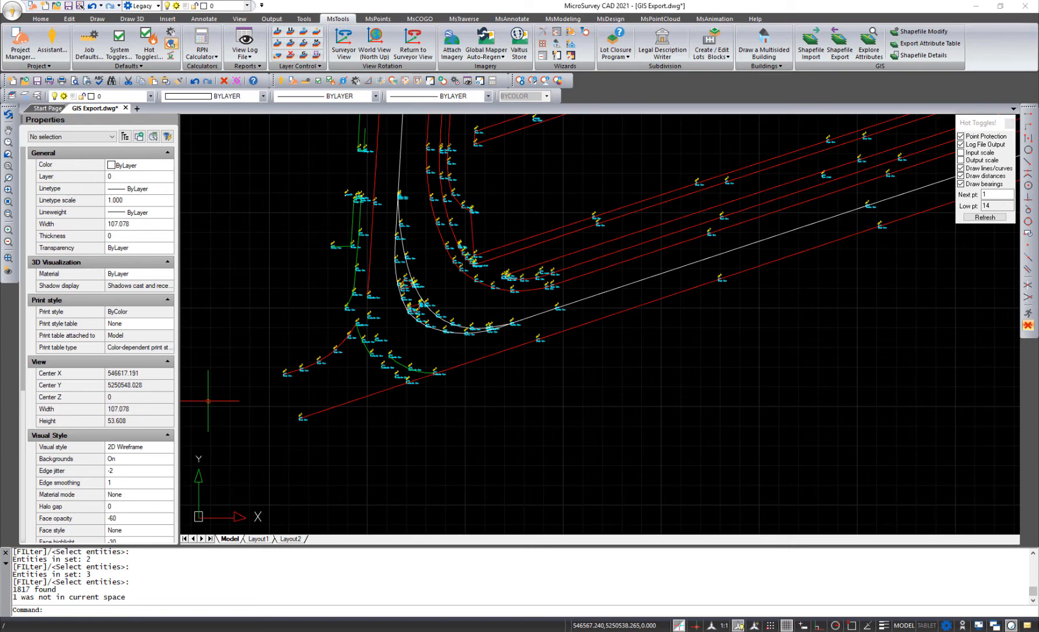
# - Open the GISEXPORT folder and examine the exported DBF, PRJ, SHP and SHX files for each feature type
pyautogui.moveTo(1, 132)
pyautogui.mouseDown()
pyautogui.moveTo(504, 130)
pyautogui.moveTo(477, 122)
pyautogui.mouseUp()
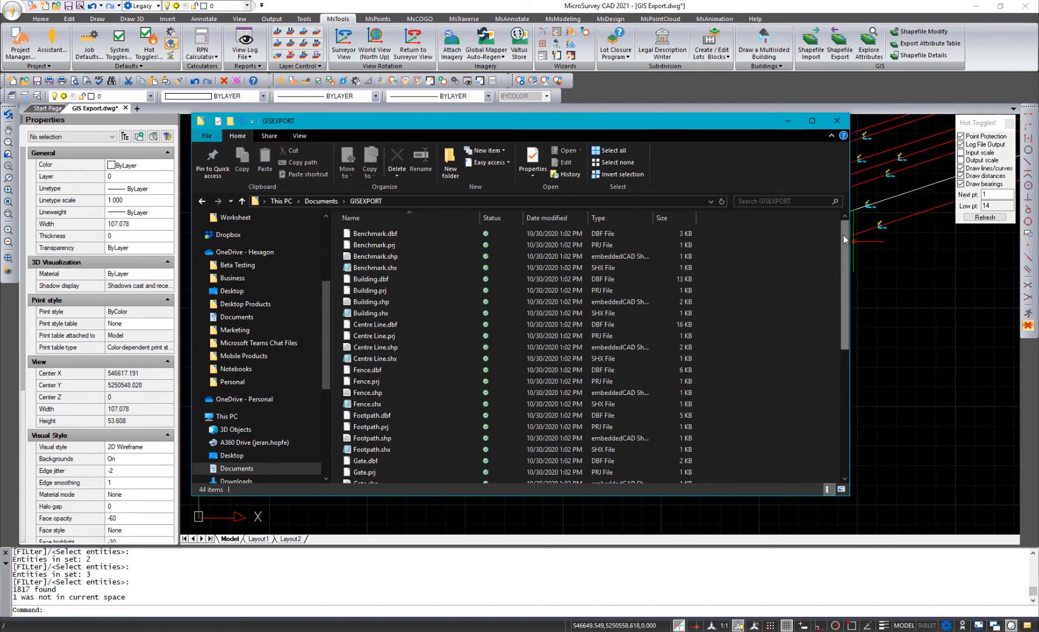
pyautogui.moveTo(844, 234)
pyautogui.mouseDown()
pyautogui.moveTo(856, 380)
pyautogui.moveTo(861, 222)
pyautogui.mouseUp()
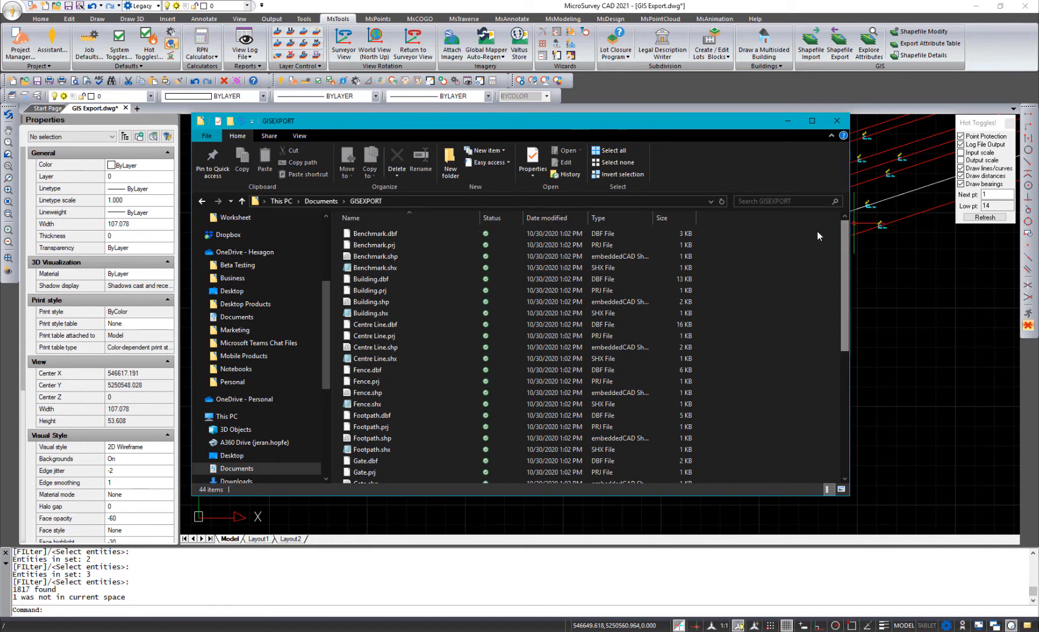
pyautogui.click(384, 269)
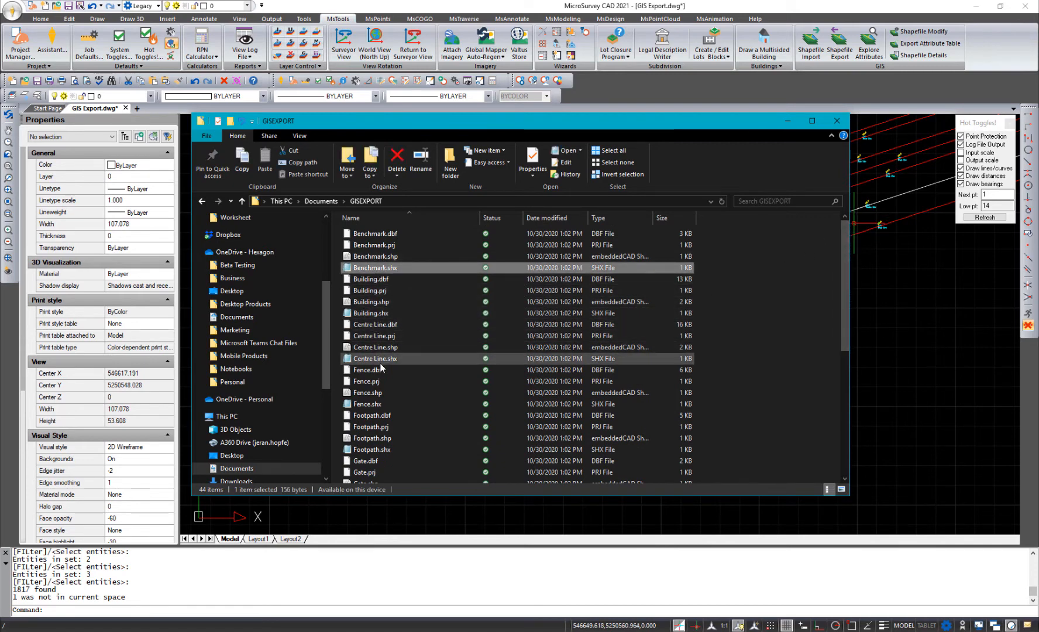
pyautogui.scroll(-1, 385, 411)
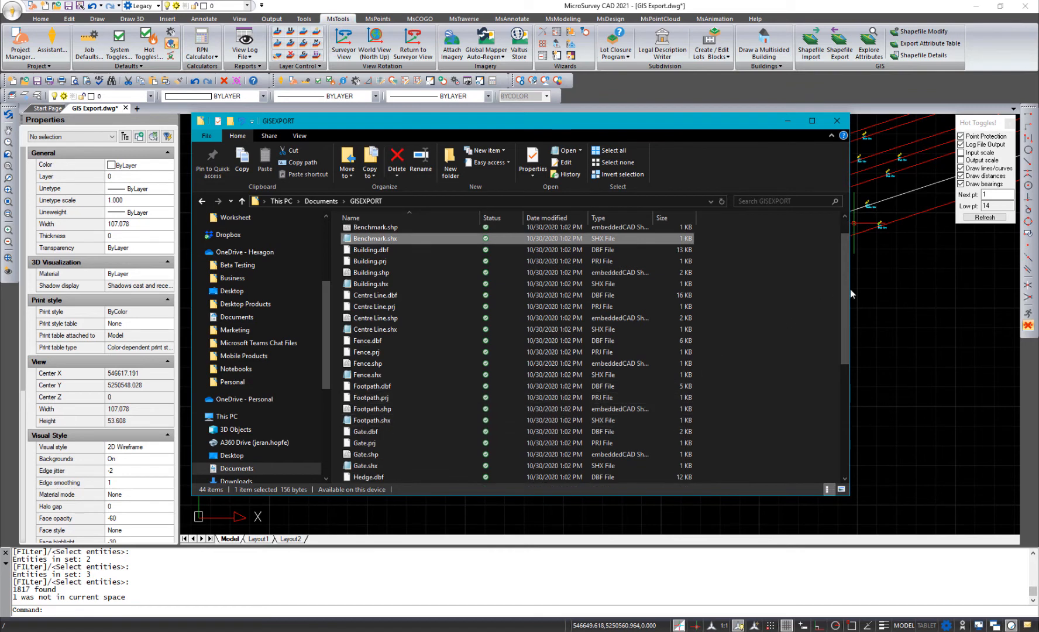
pyautogui.moveTo(844, 286); pyautogui.dragTo(839, 409)
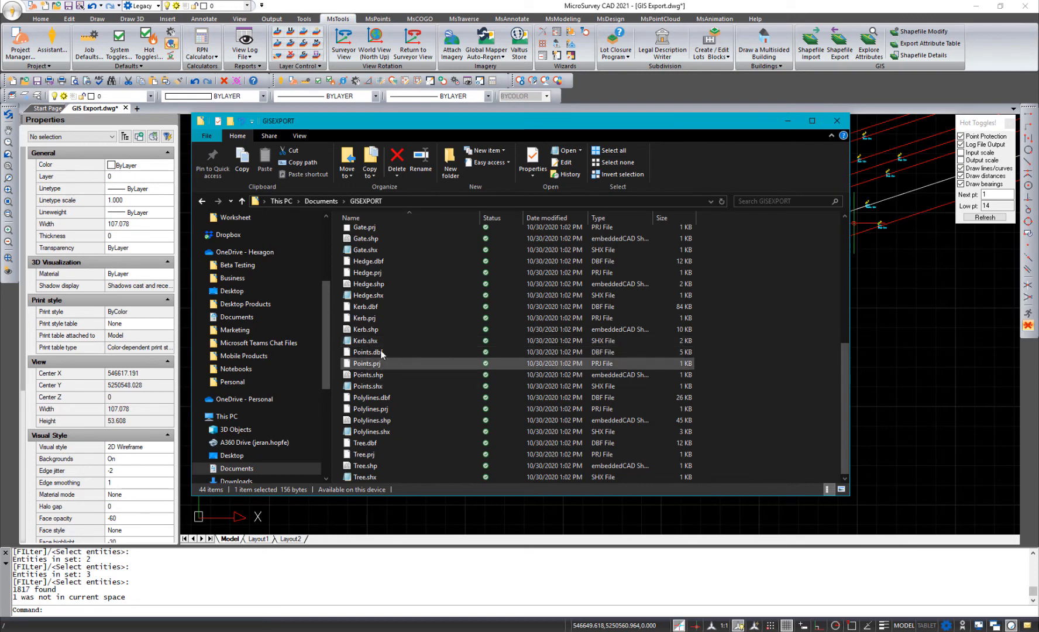
pyautogui.scroll(4, 409, 387)
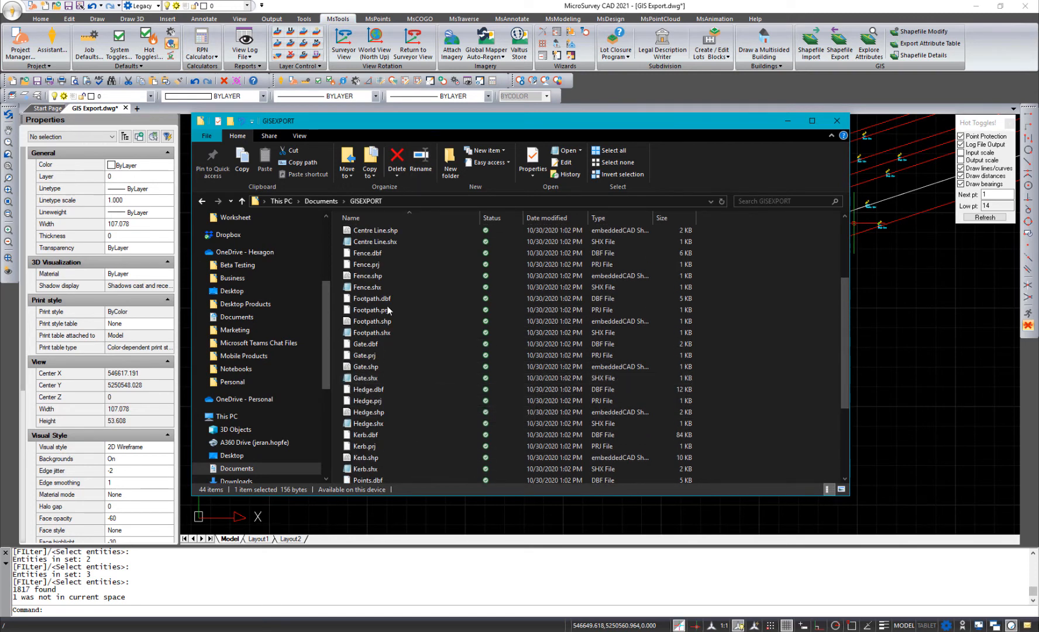
pyautogui.scroll(-4, 409, 378)
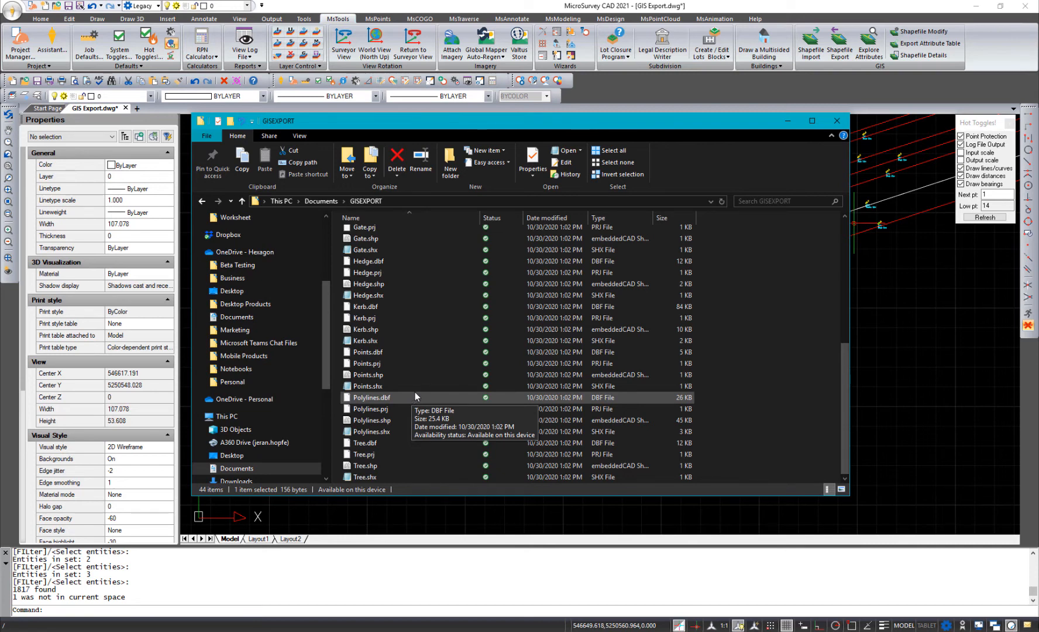
pyautogui.scroll(3, 397, 349)
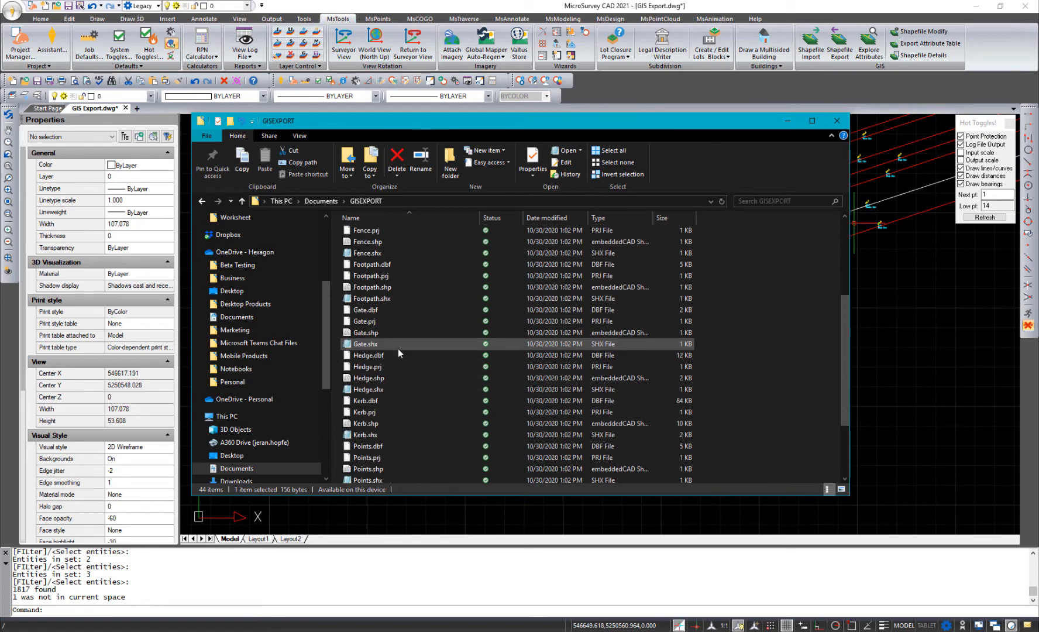
pyautogui.scroll(-3, 390, 336)
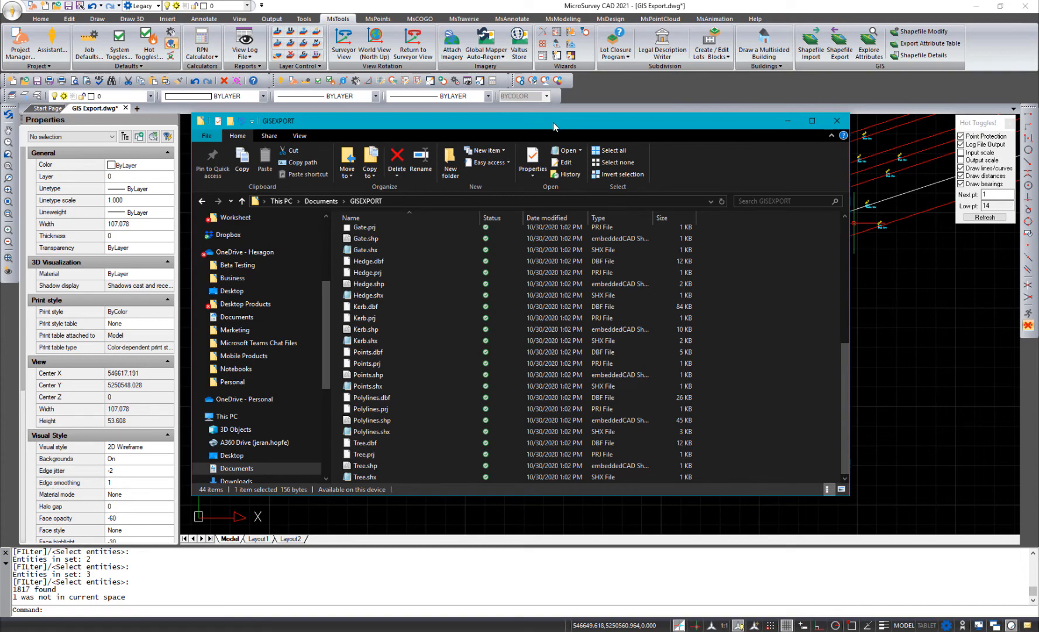
# - Switch to Google Earth Pro and load the four Polylines files from the GISEXPORT folder onto the globe
pyautogui.hotkey('alt', 'Tab')
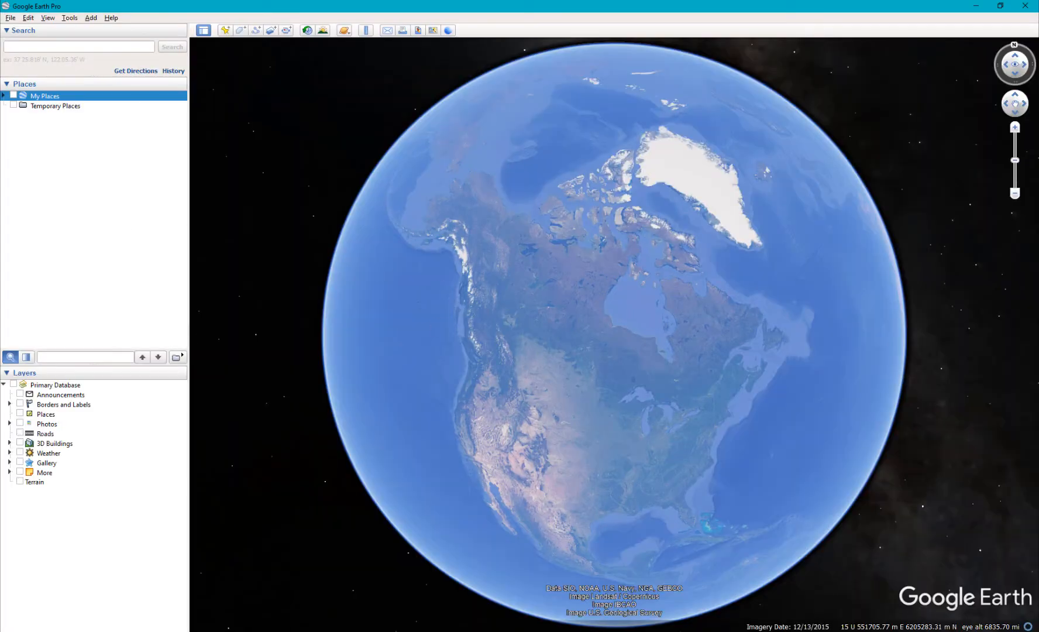
pyautogui.hotkey('alt', 'Tab')
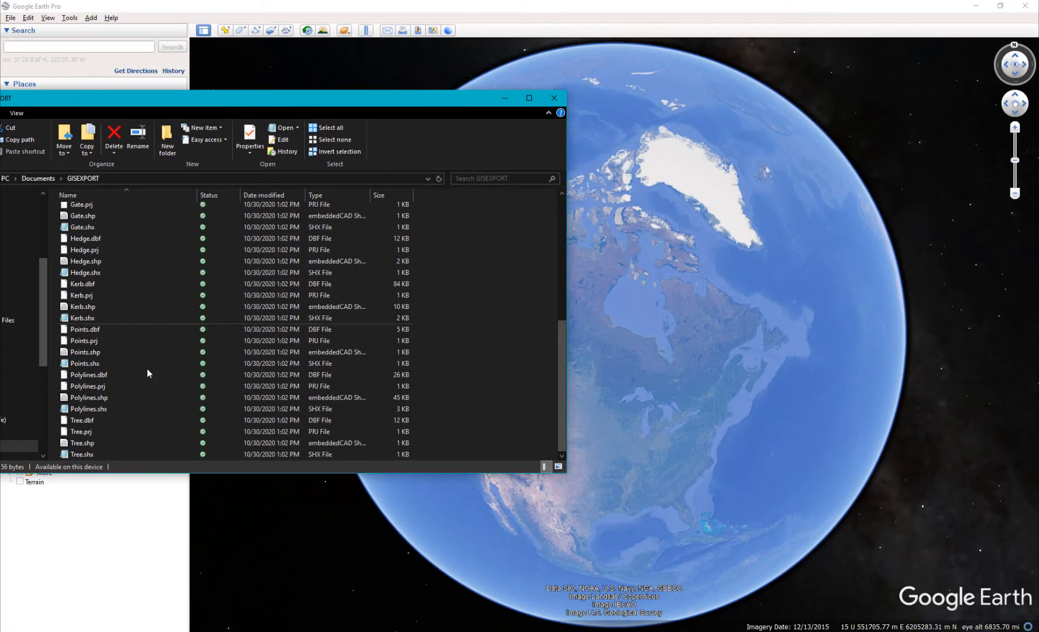
pyautogui.click(77, 410)
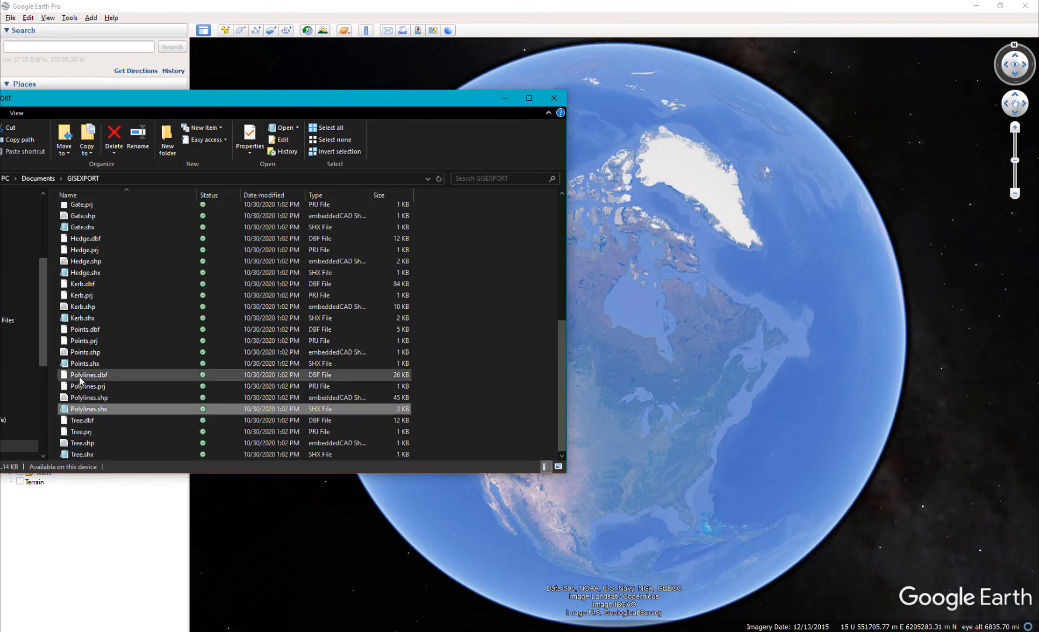
pyautogui.keyDown('shift'); pyautogui.click(78, 375); pyautogui.keyUp('shift')
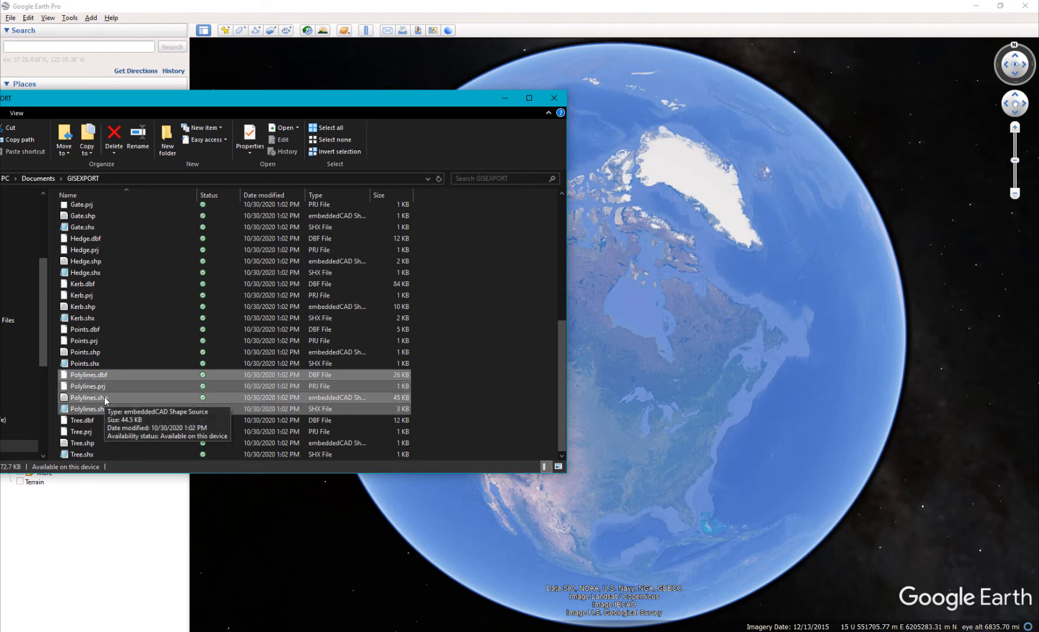
pyautogui.moveTo(94, 398); pyautogui.dragTo(705, 371)
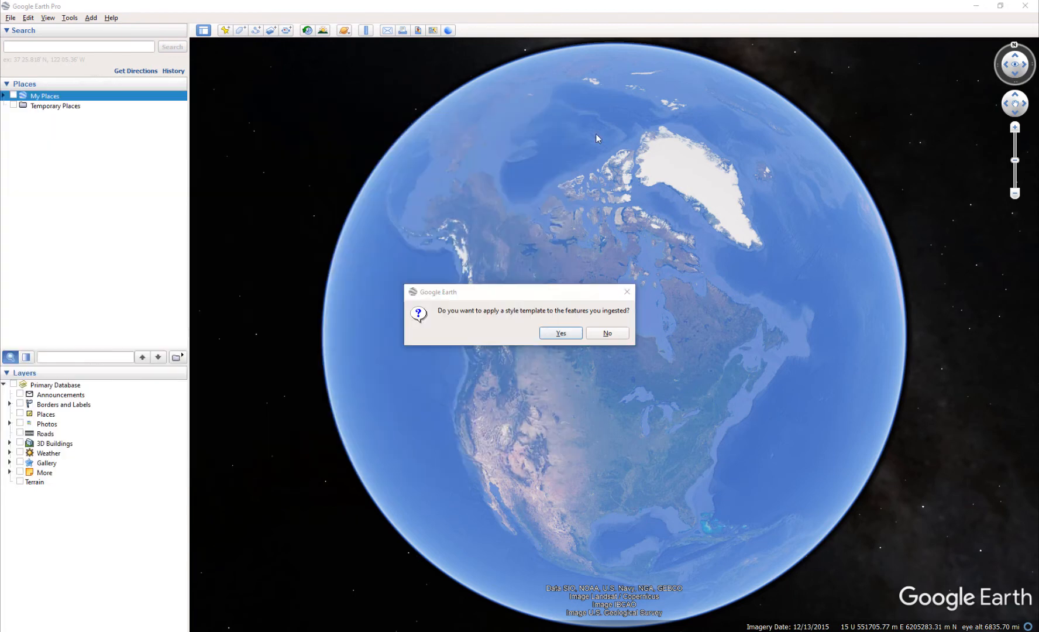
pyautogui.click(552, 14)
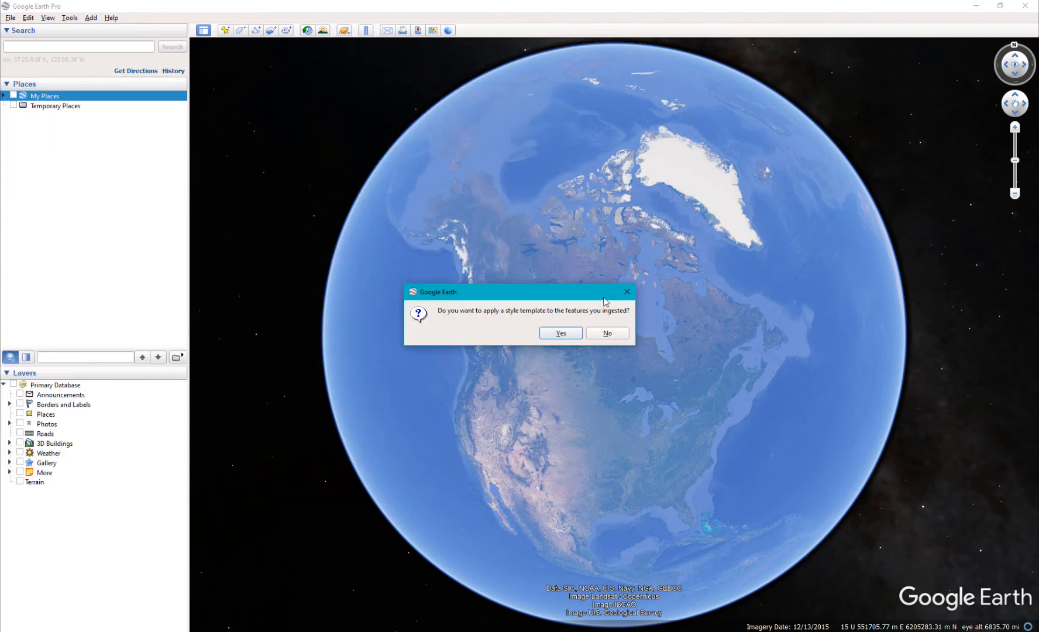
# - Apply a style template with a single red color to the ingested polylines, without saving the template file
pyautogui.click(562, 332)
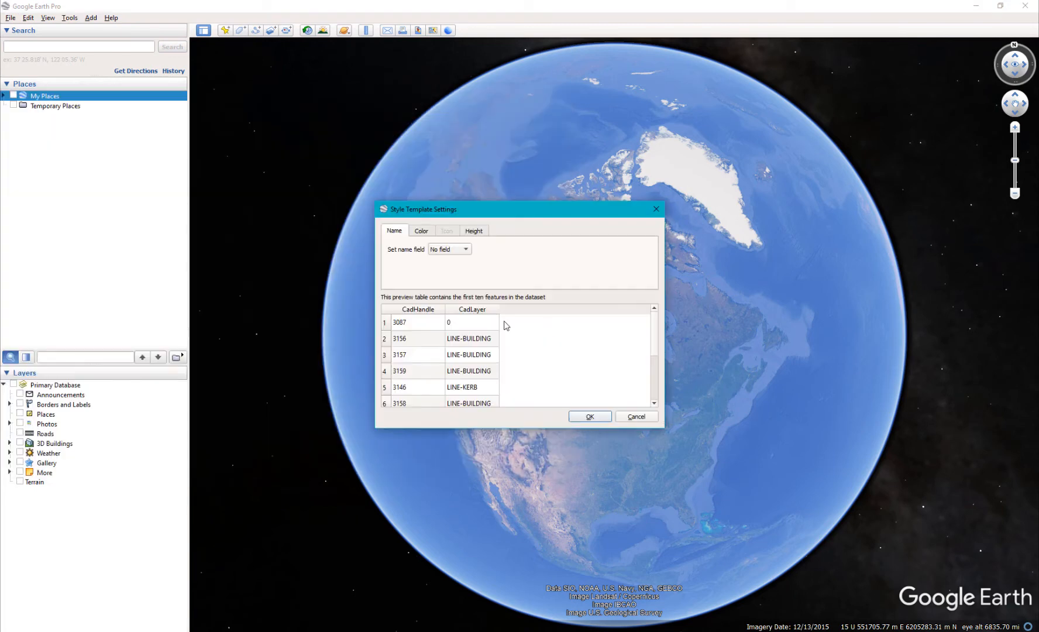
pyautogui.click(432, 232)
pyautogui.click(448, 258)
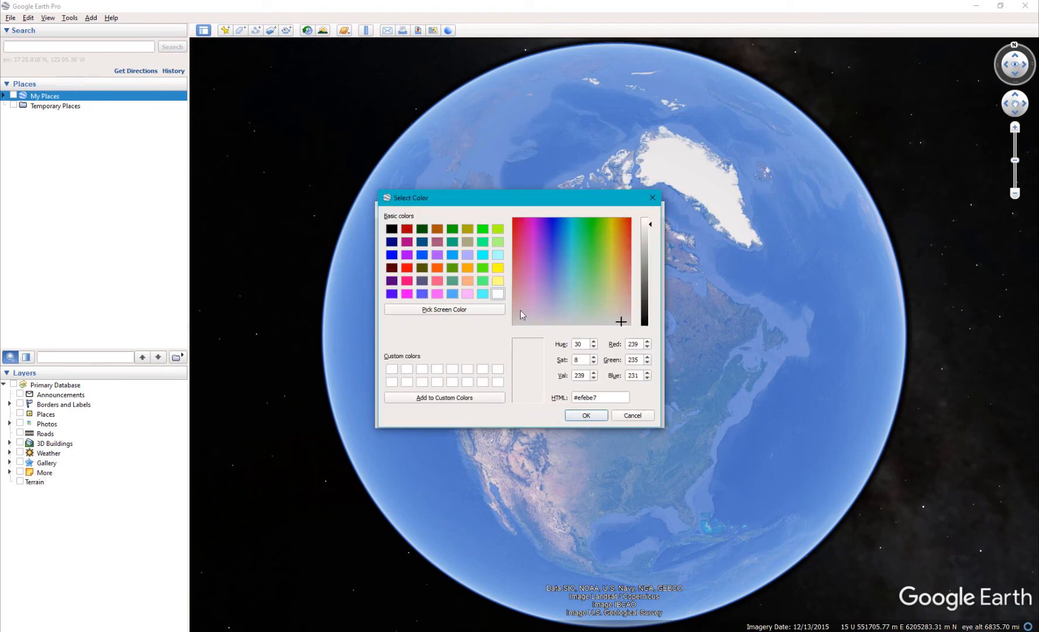
pyautogui.click(407, 268)
pyautogui.click(592, 416)
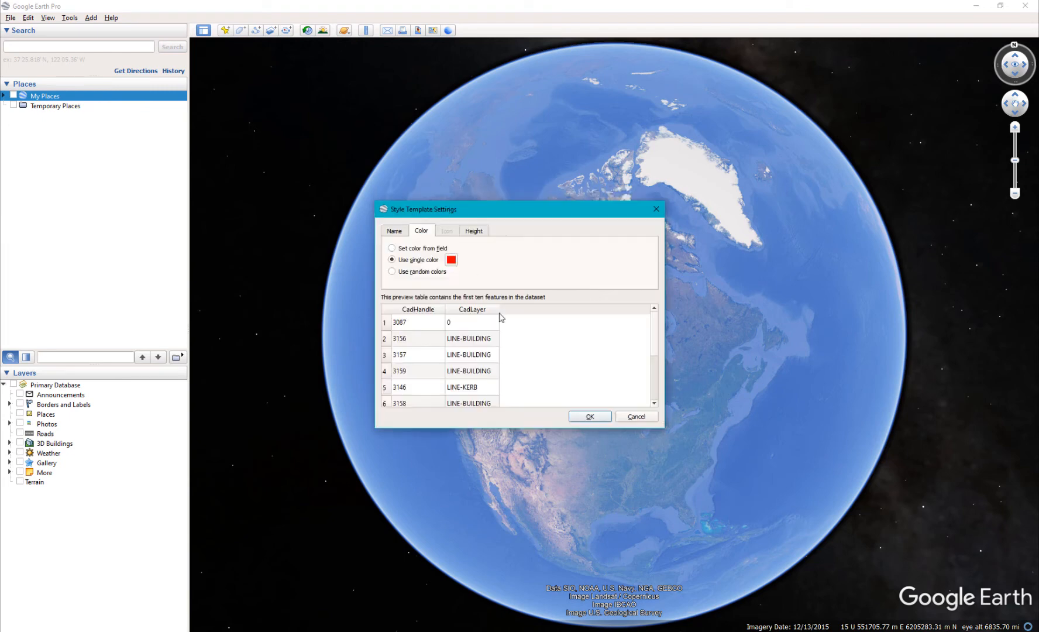
pyautogui.click(603, 416)
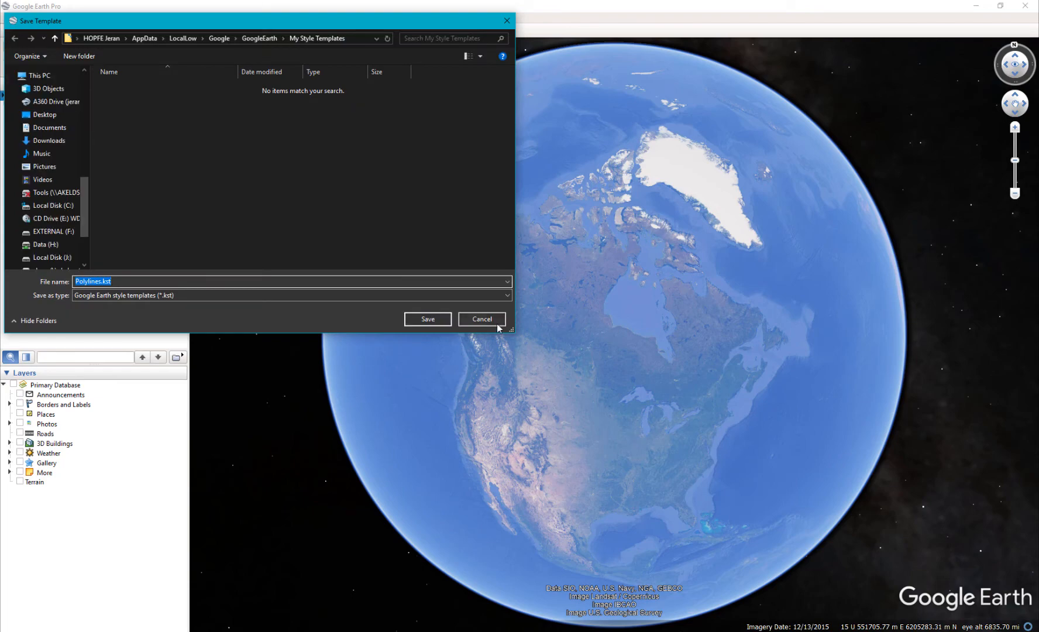
pyautogui.click(497, 323)
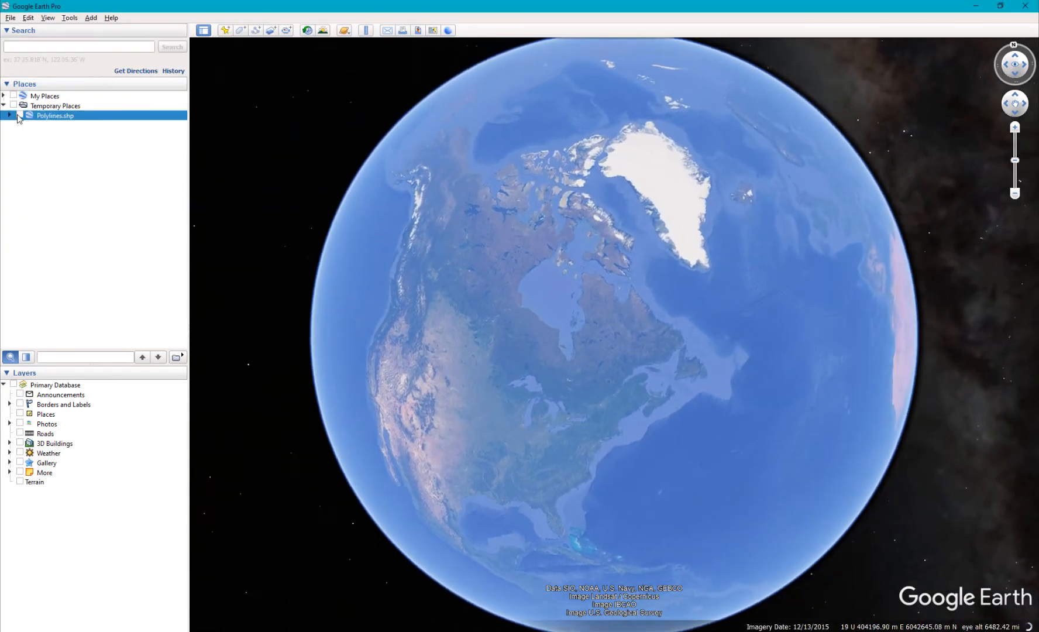
# - Turn on the Polylines.shp layer and inspect the red lines up close over the satellite imagery
pyautogui.click(20, 116)
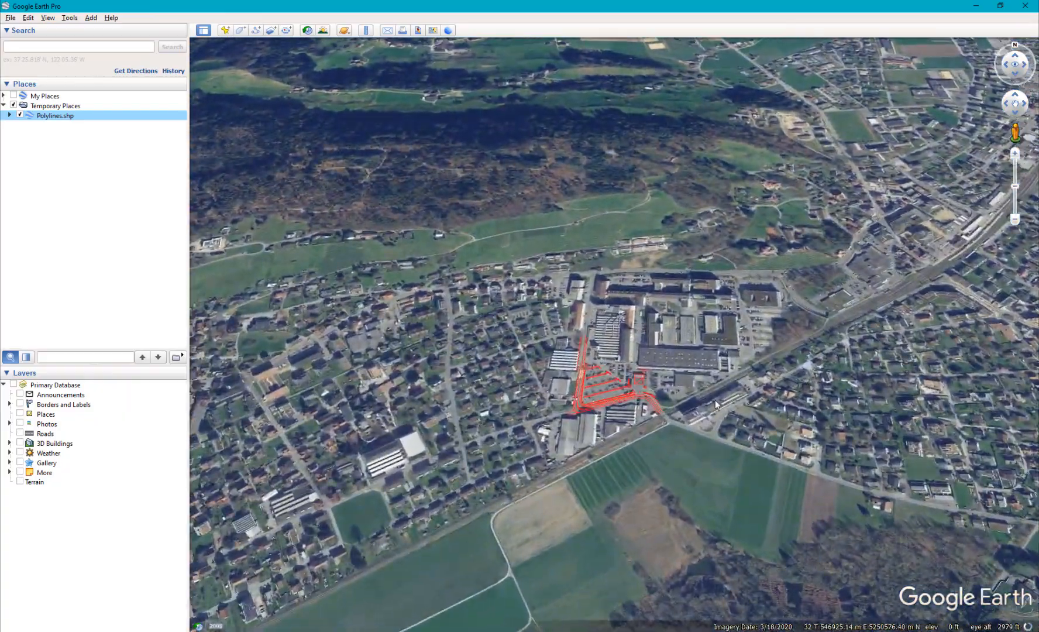
pyautogui.scroll(4, 629, 326)
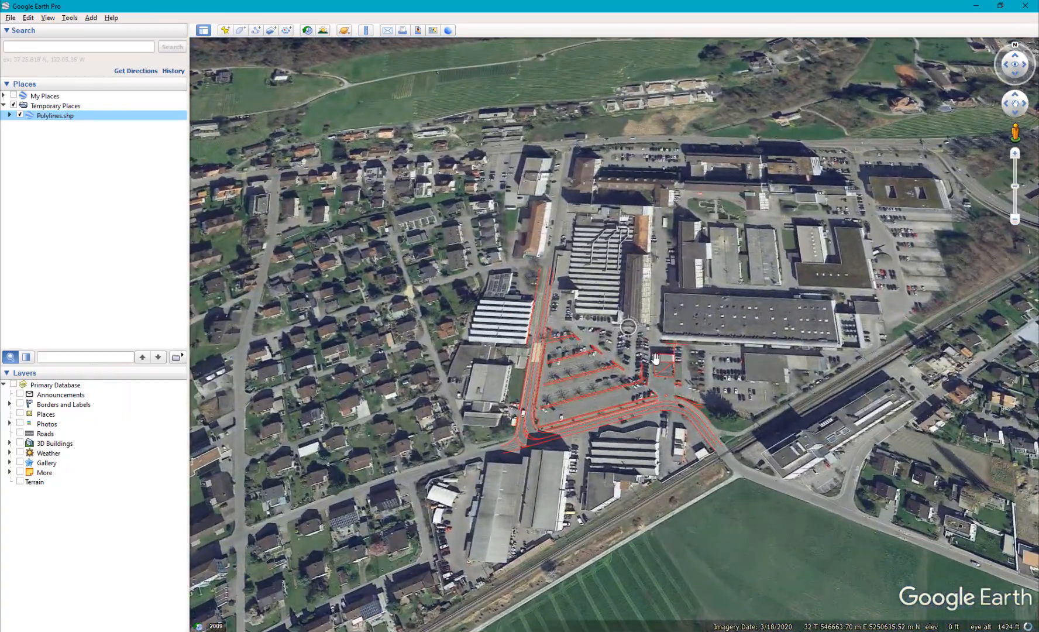
pyautogui.scroll(2, 655, 359)
pyautogui.scroll(2, 623, 292)
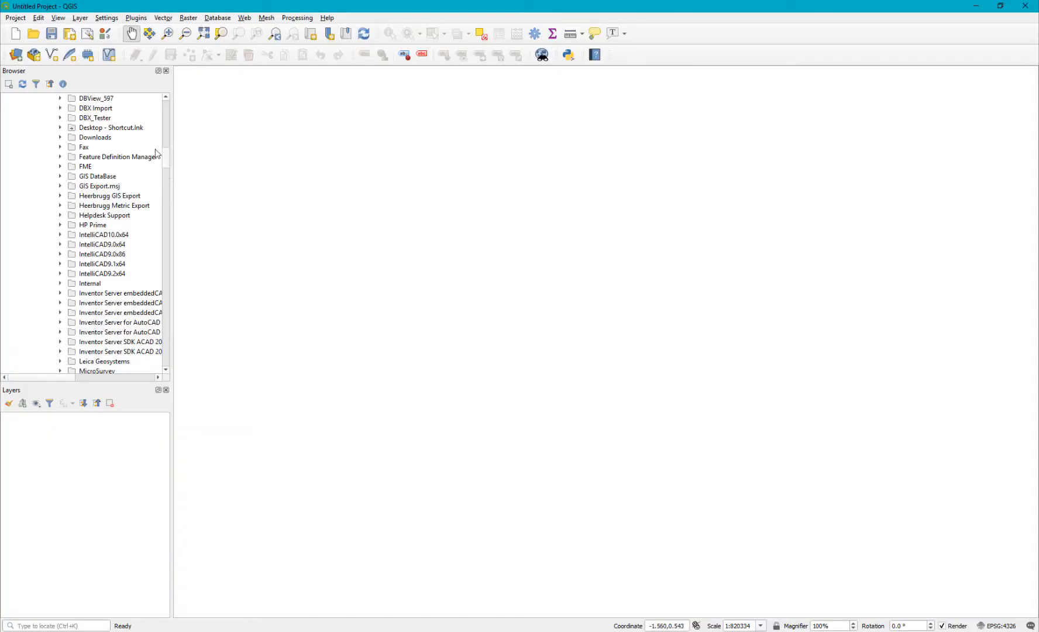
# - Switch to QGIS, refresh the file browser, and add all shapefiles from Benchmark.shp to Tree.shp in the GISEXPORT folder to the map
pyautogui.click(22, 84)
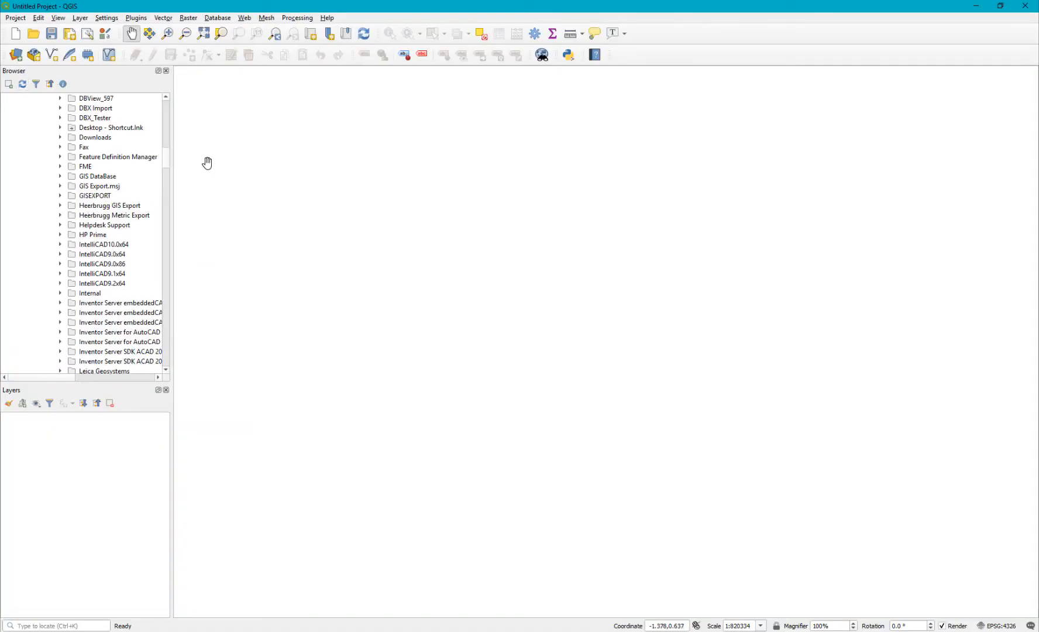
pyautogui.click(60, 196)
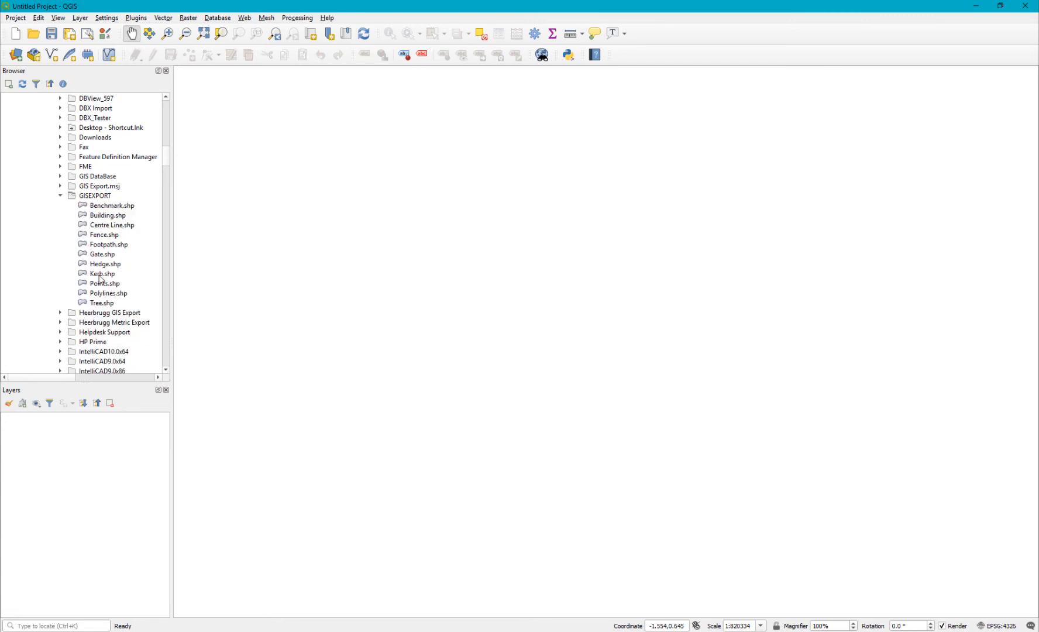
pyautogui.click(99, 303)
pyautogui.keyDown('shift'); pyautogui.click(99, 206); pyautogui.keyUp('shift')
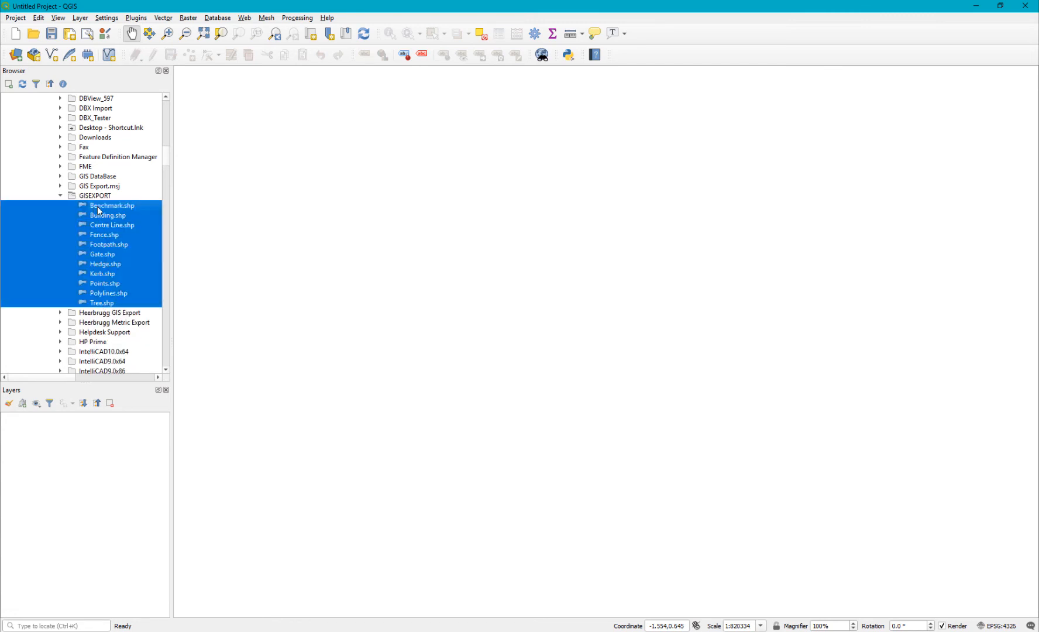
pyautogui.moveTo(98, 211); pyautogui.dragTo(434, 221)
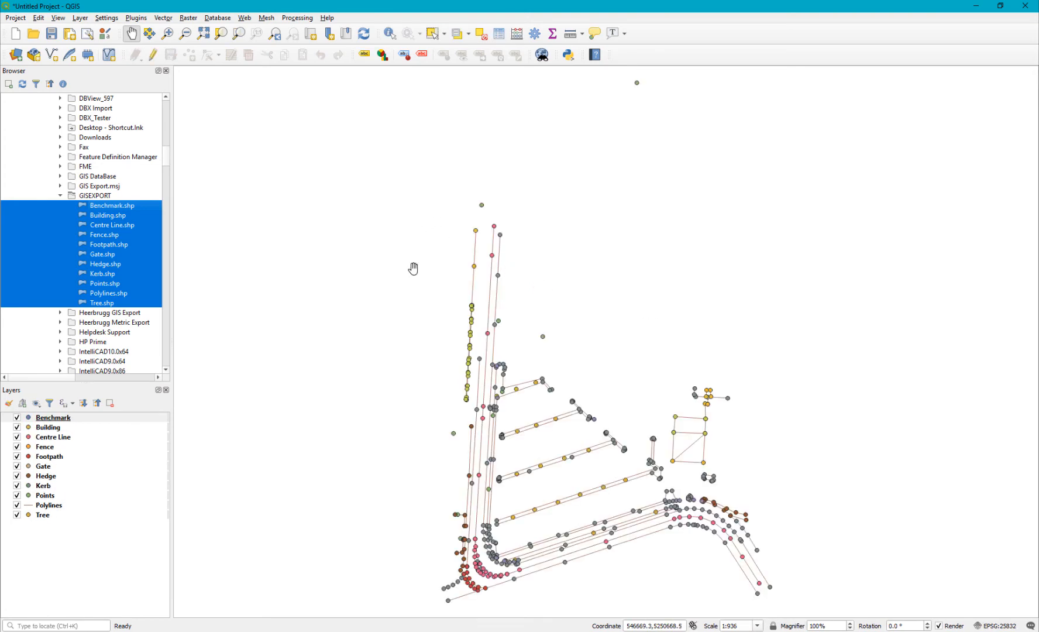
# - Add the OpenStreetMap XYZ tiles as a basemap and place that layer beneath all the shapefile layers
pyautogui.moveTo(167, 158); pyautogui.dragTo(169, 364)
pyautogui.moveTo(66, 304); pyautogui.dragTo(374, 312)
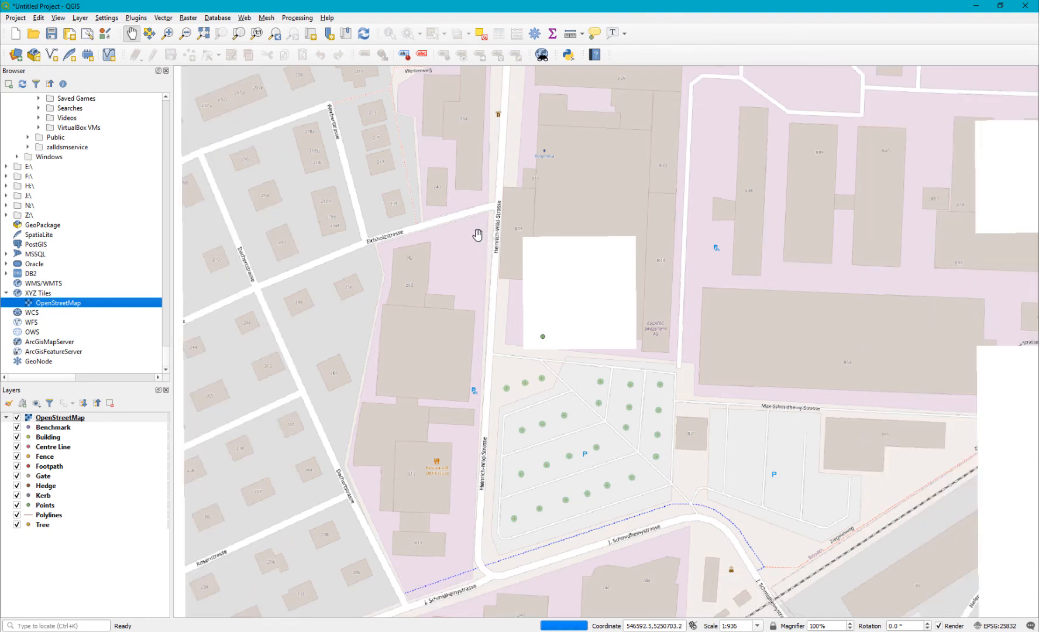
pyautogui.click(63, 419)
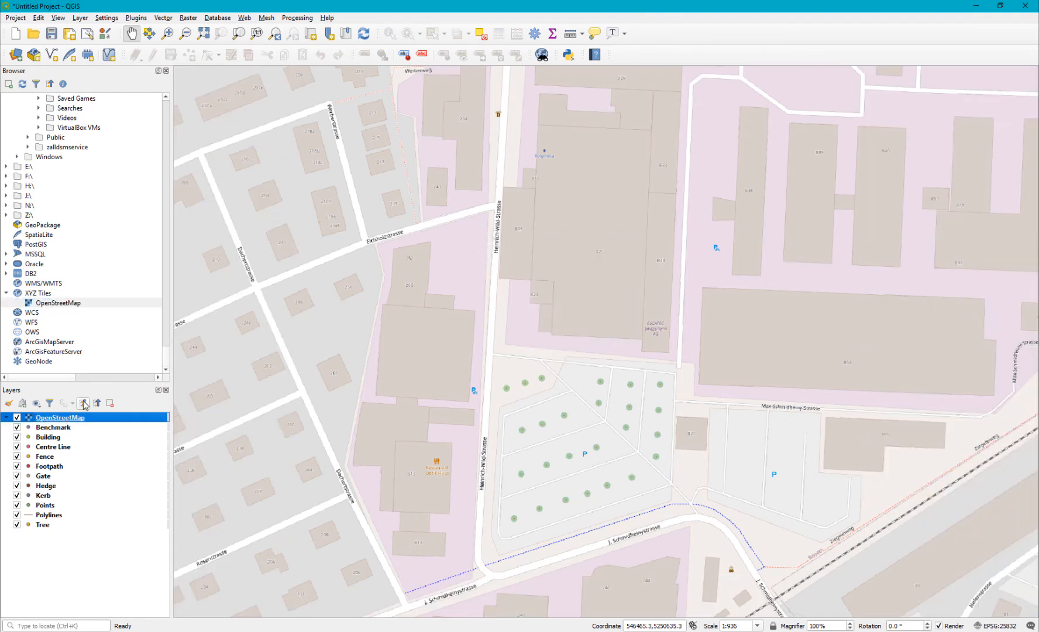
pyautogui.moveTo(50, 419); pyautogui.dragTo(62, 519)
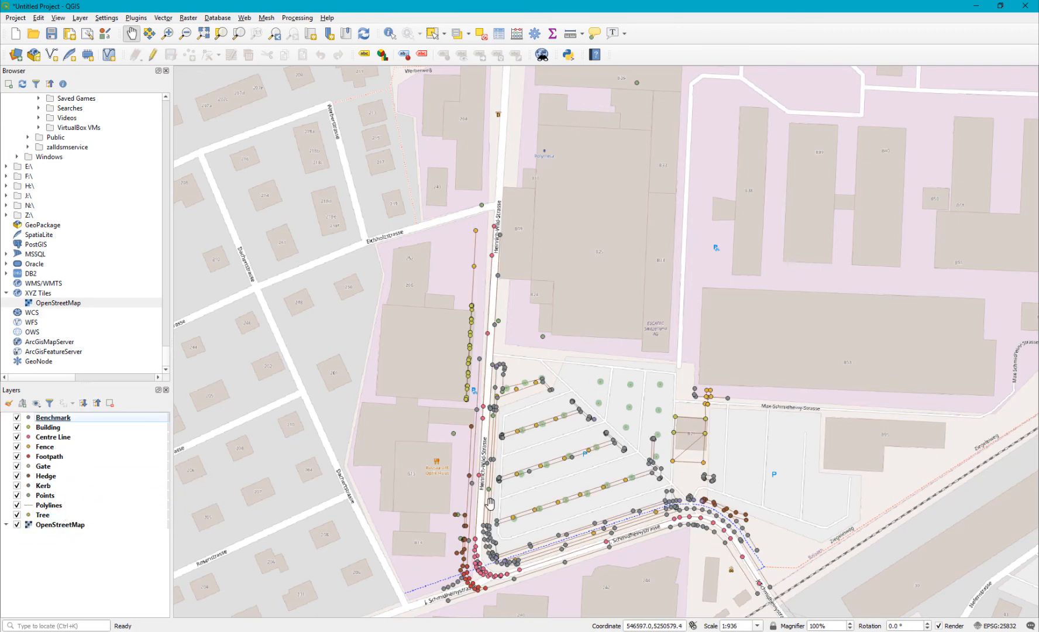
# - Identify the tree point near the road corner, using the Tree layer as the current layer, to read its attributes
pyautogui.moveTo(690, 320); pyautogui.dragTo(635, 232)
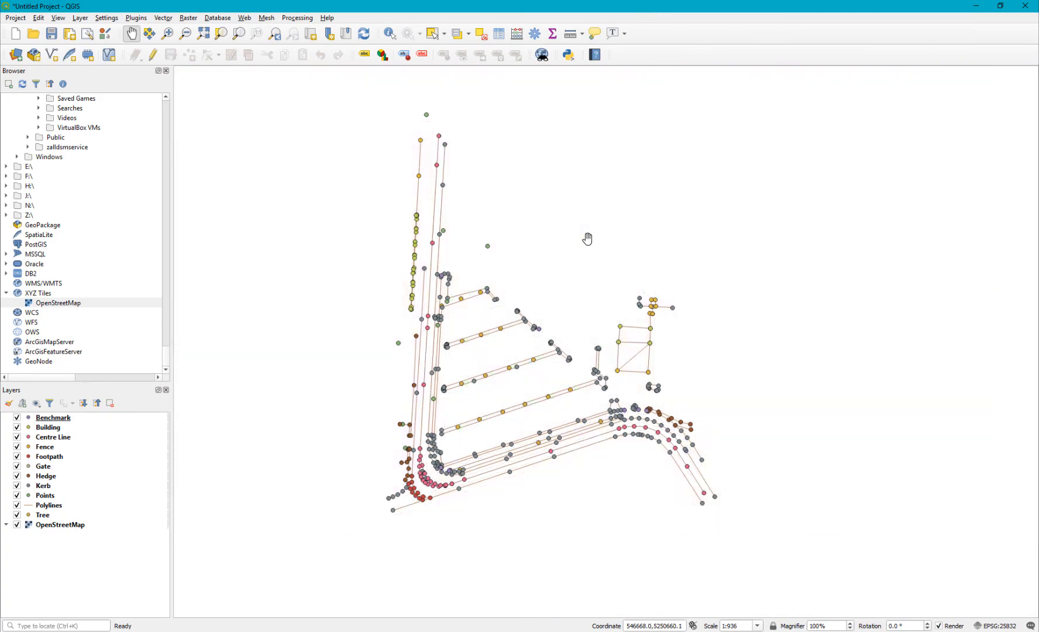
pyautogui.scroll(3, 410, 483)
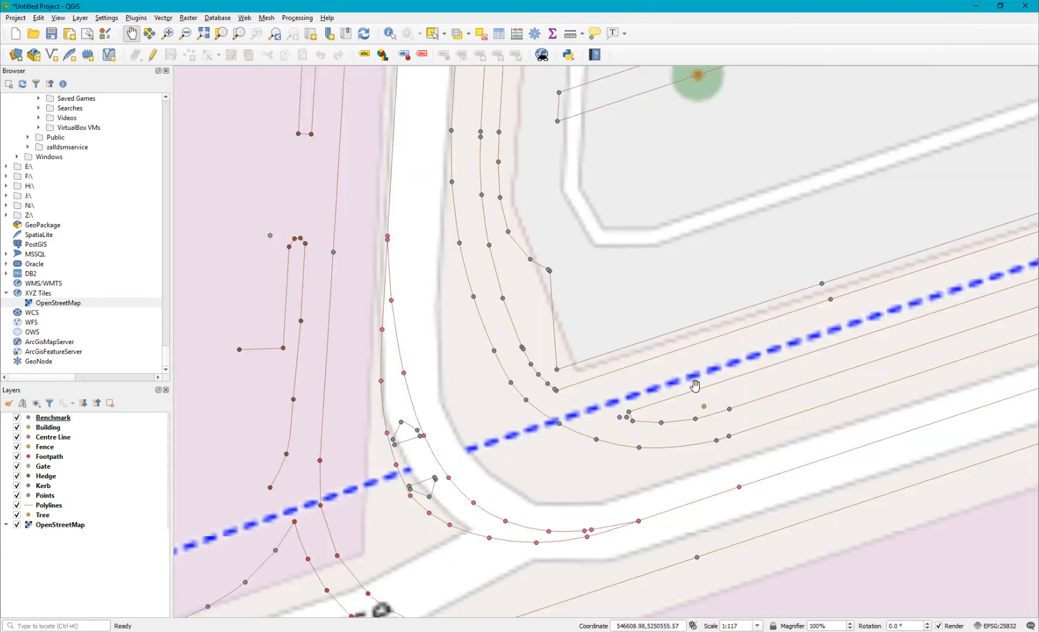
pyautogui.moveTo(799, 469); pyautogui.dragTo(703, 406)
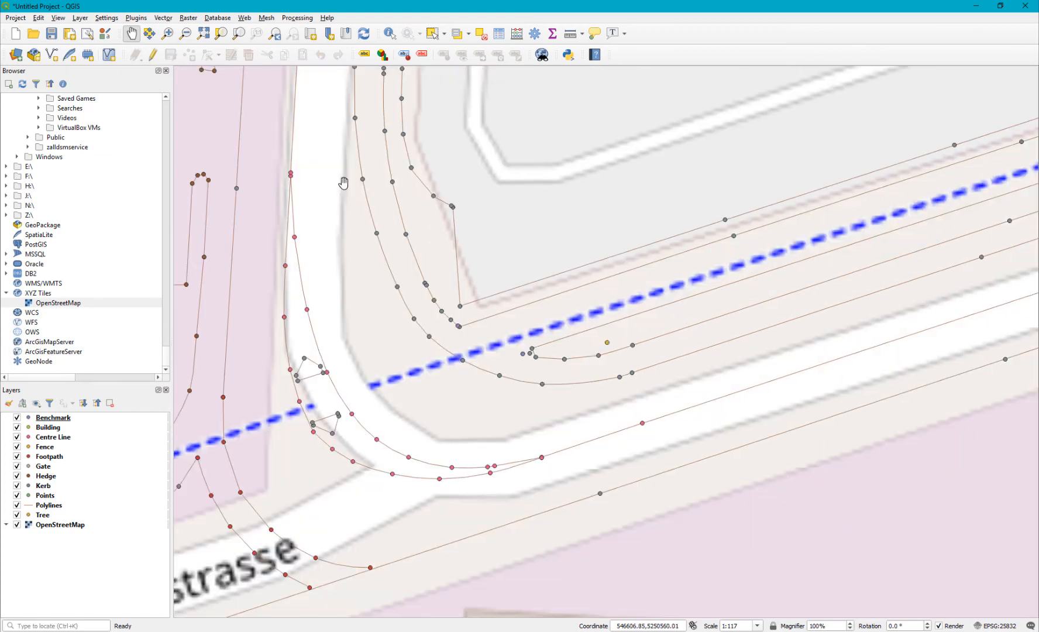
pyautogui.click(390, 34)
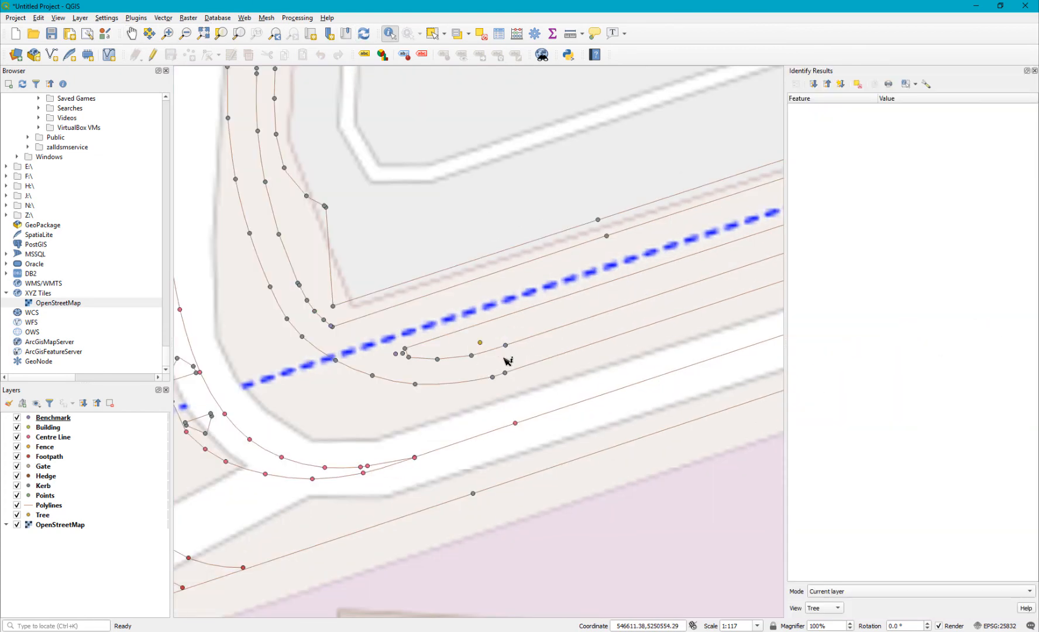
pyautogui.click(482, 345)
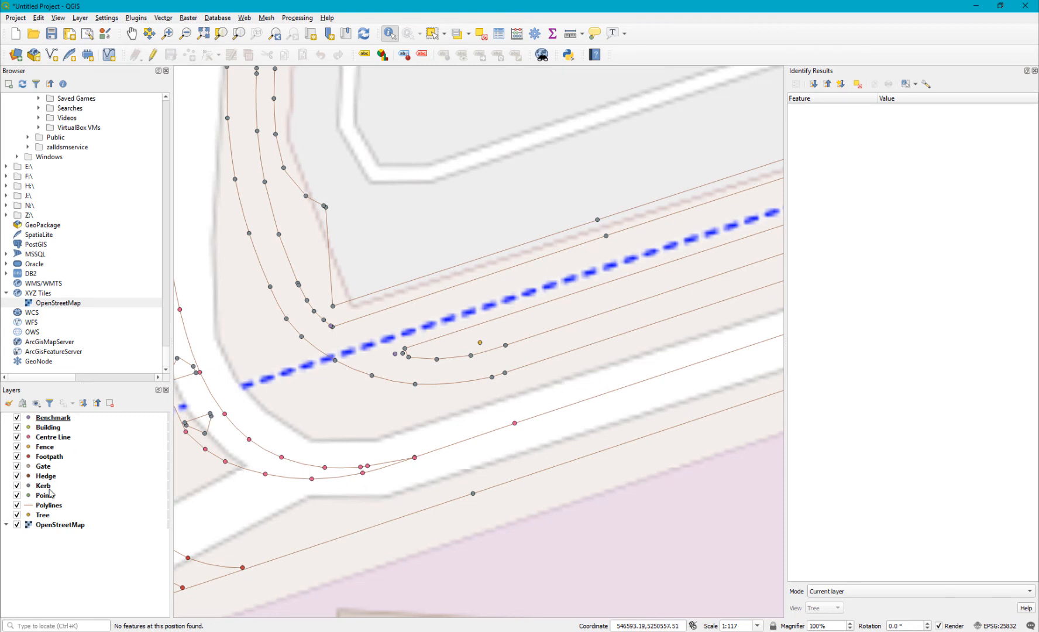
pyautogui.click(45, 515)
pyautogui.click(480, 343)
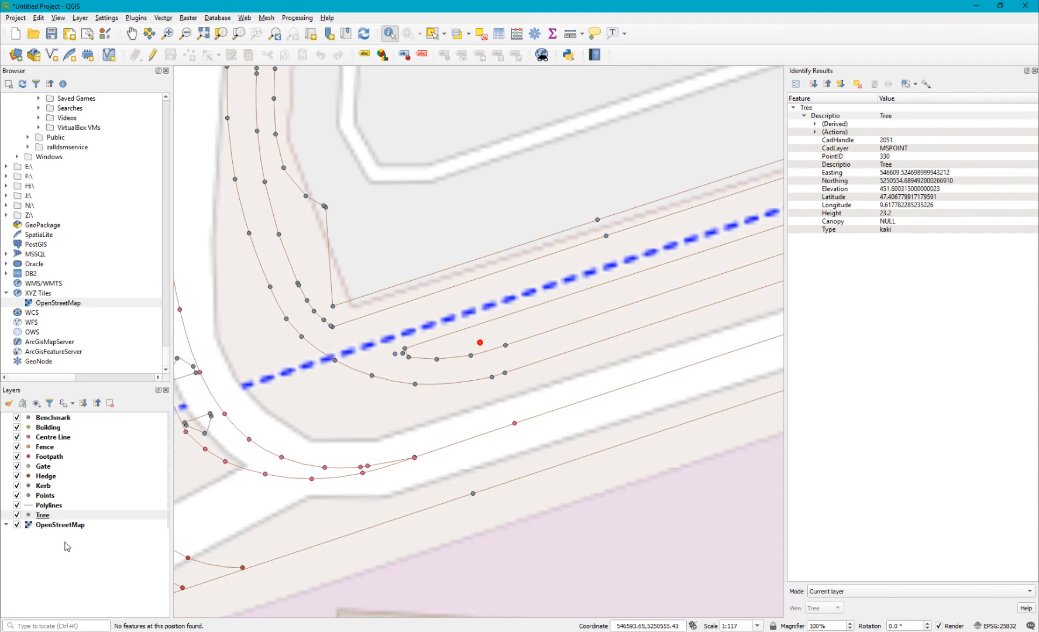
# - Identify the kerb line beside that tree in the Polylines layer, and view the whole survey over the basemap
pyautogui.click(52, 507)
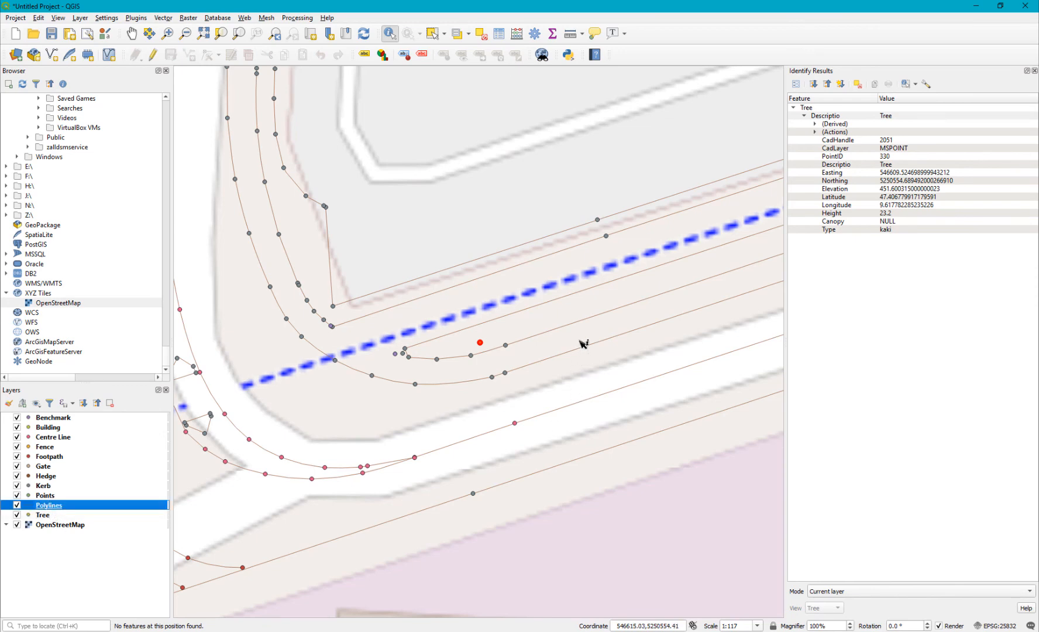
pyautogui.click(586, 320)
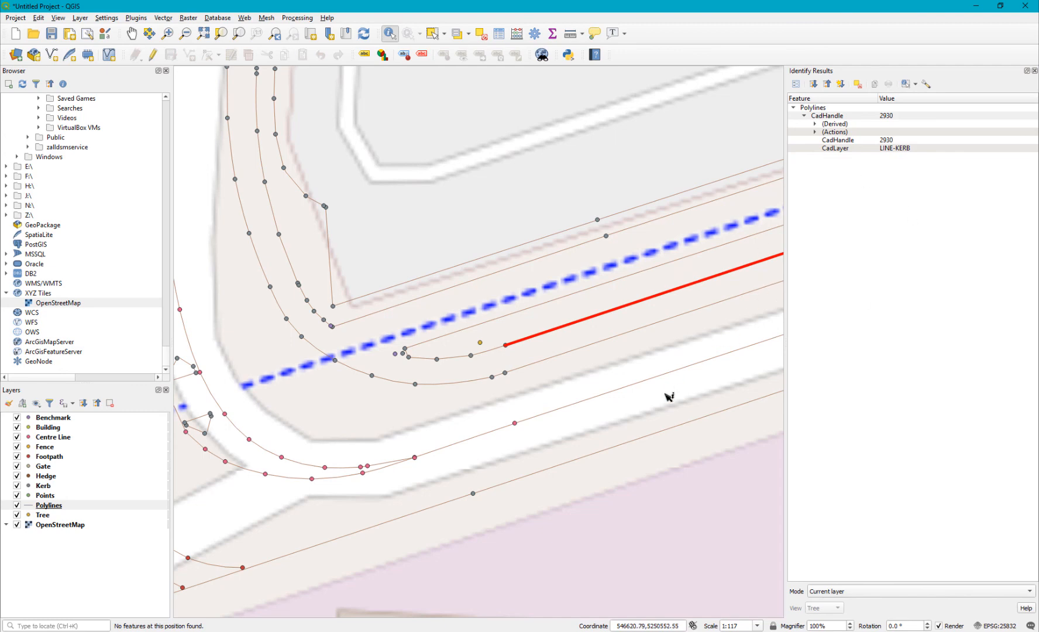
pyautogui.scroll(-5, 704, 256)
pyautogui.moveTo(715, 227); pyautogui.dragTo(529, 302, button='middle')
pyautogui.scroll(2, 529, 302)
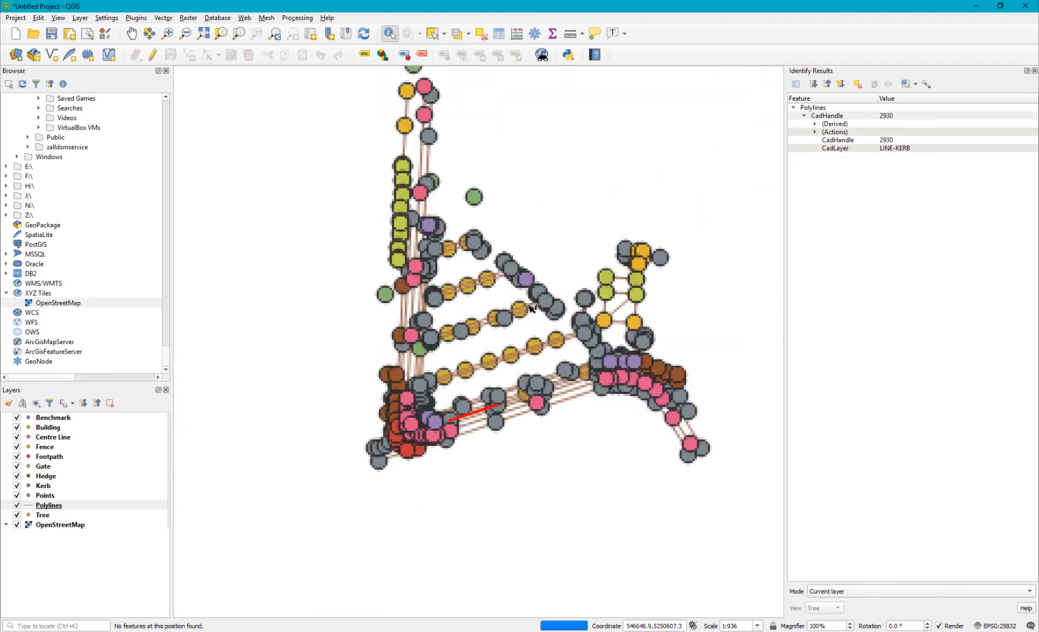
pyautogui.moveTo(545, 265); pyautogui.dragTo(516, 325, button='middle')
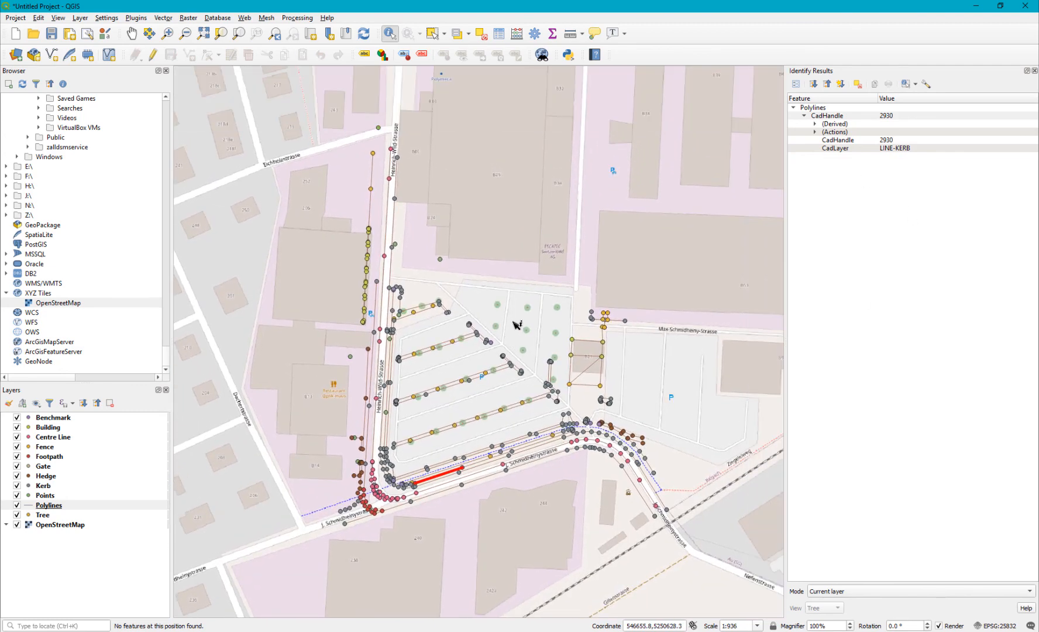